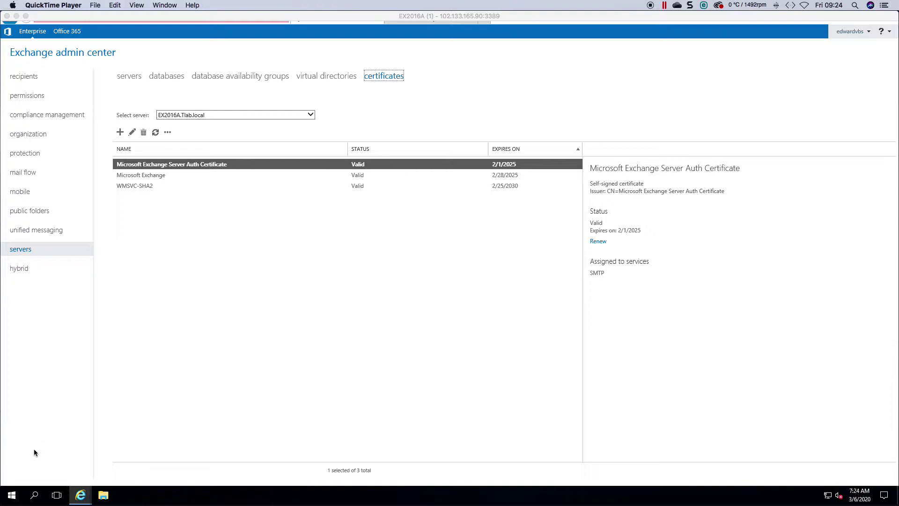
# Launch IIS Manager from Windows Administrative Tools and open EX2016A's Server Certificates, showing three certificates
pyautogui.click(13, 494)
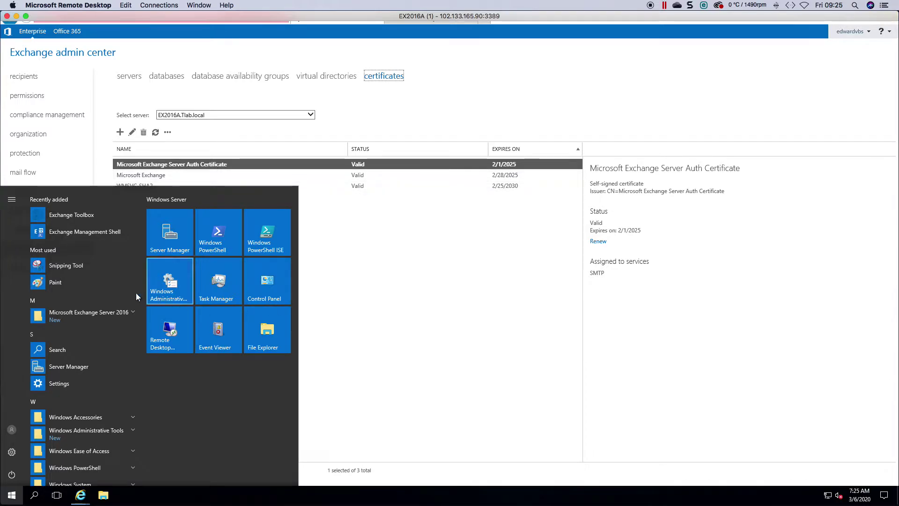
pyautogui.click(133, 430)
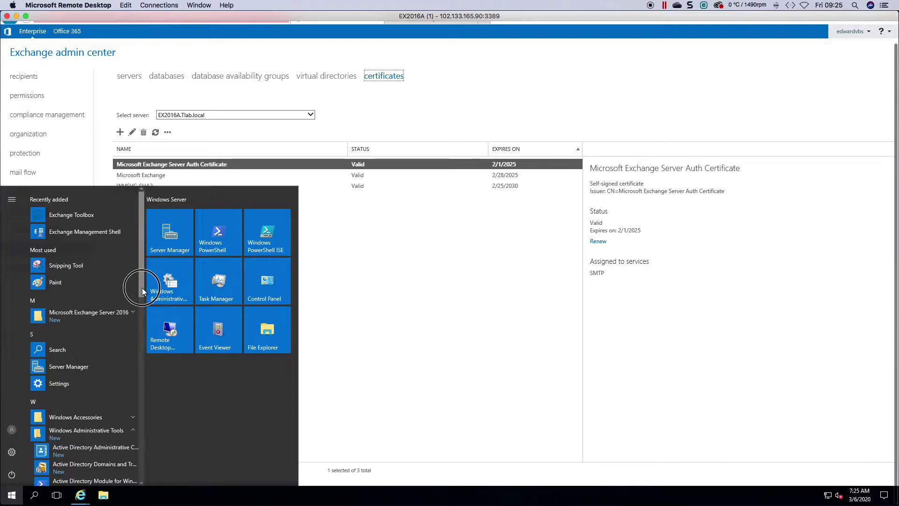
pyautogui.moveTo(142, 287); pyautogui.dragTo(129, 390)
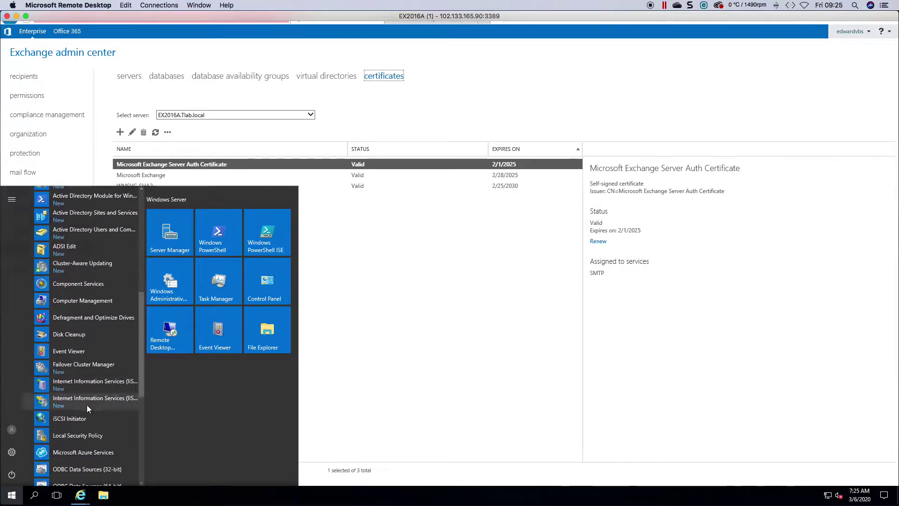
pyautogui.click(87, 402)
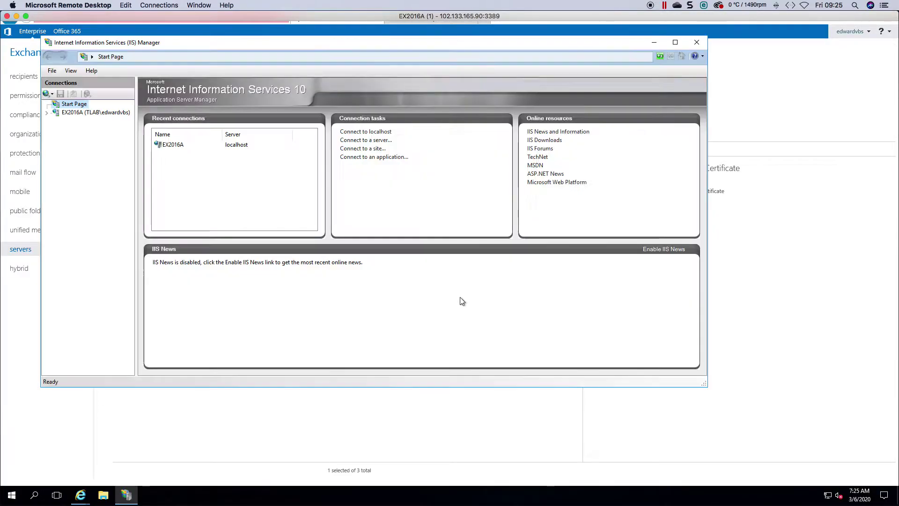
pyautogui.click(55, 112)
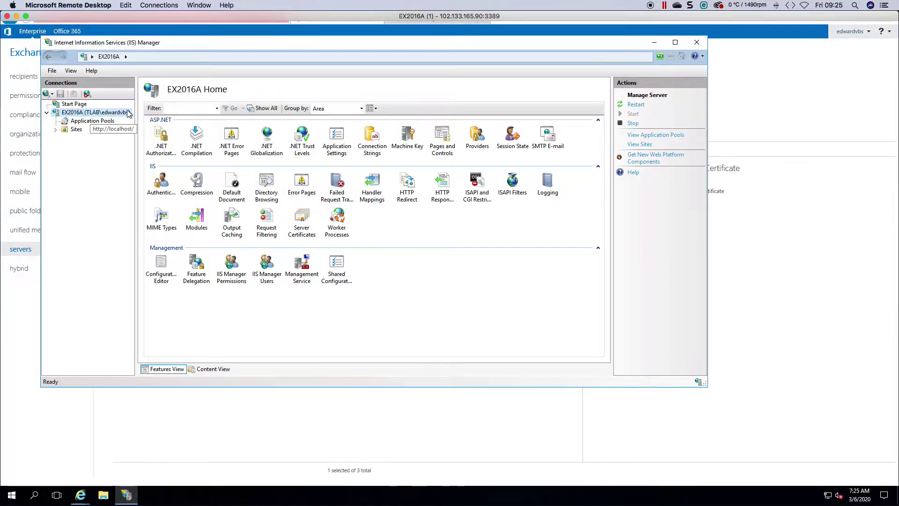
pyautogui.click(287, 216)
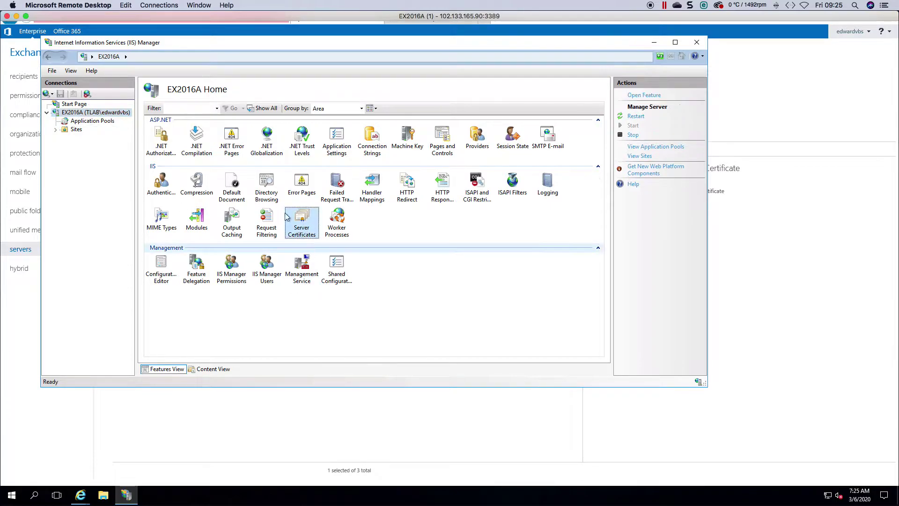
pyautogui.doubleClick(300, 222)
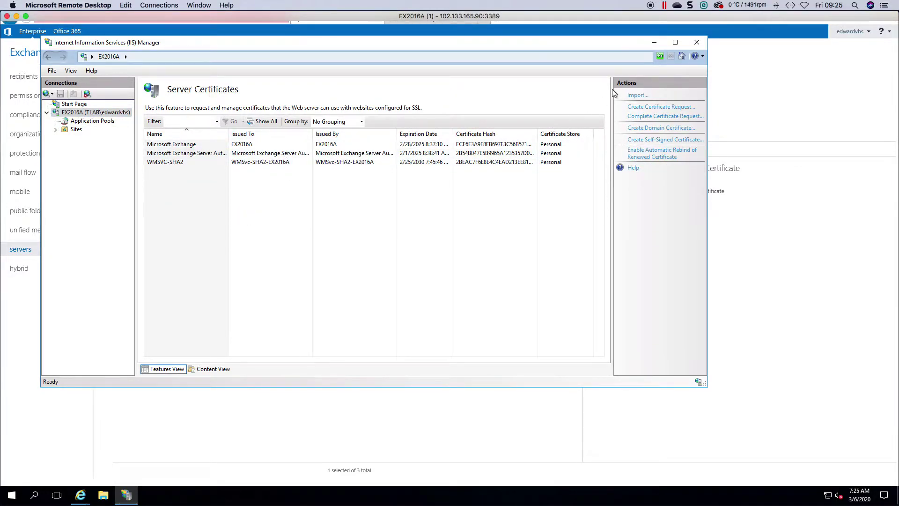
pyautogui.click(637, 95)
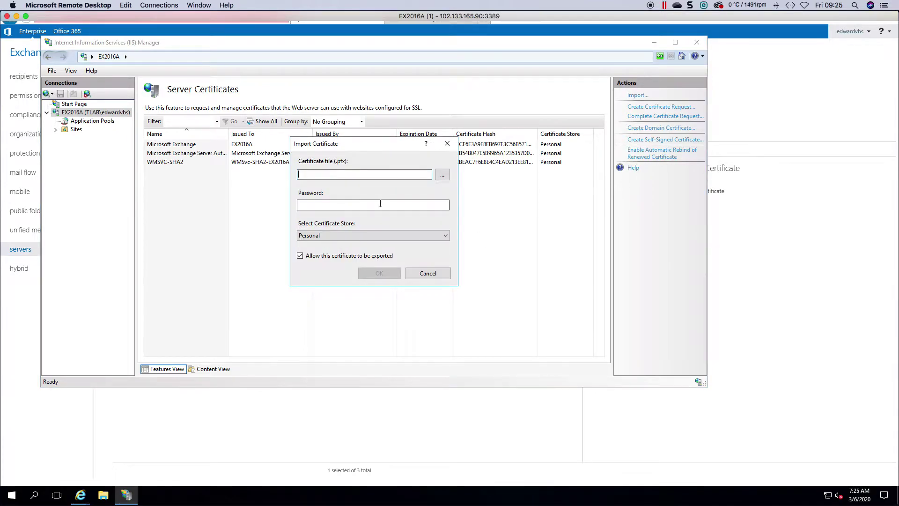
pyautogui.click(443, 175)
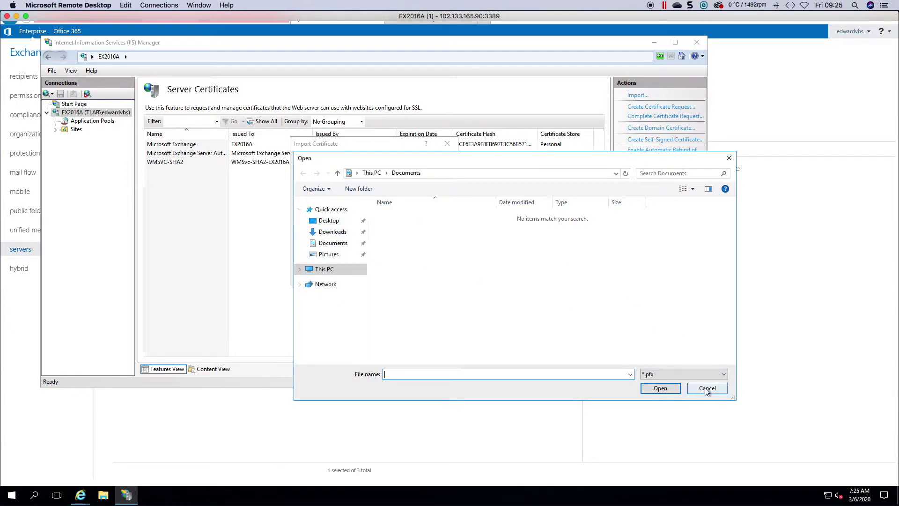
pyautogui.click(707, 388)
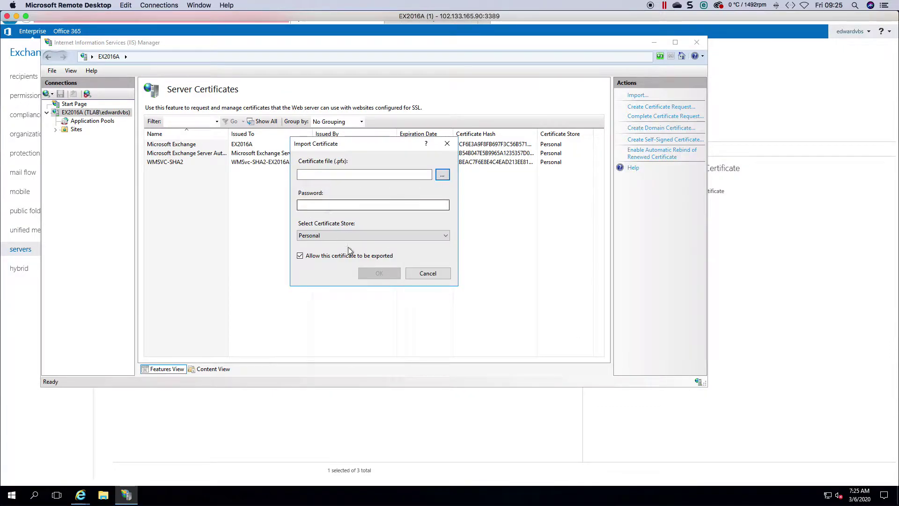
pyautogui.click(419, 272)
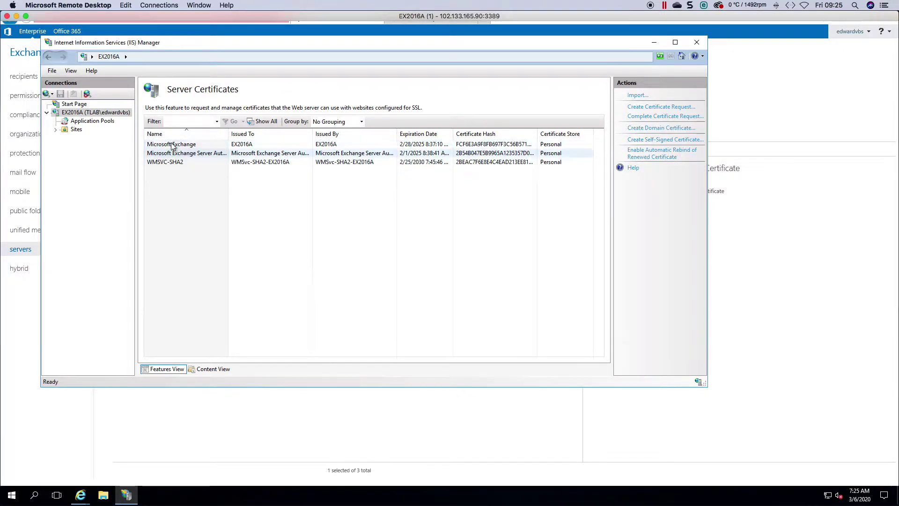
pyautogui.click(178, 163)
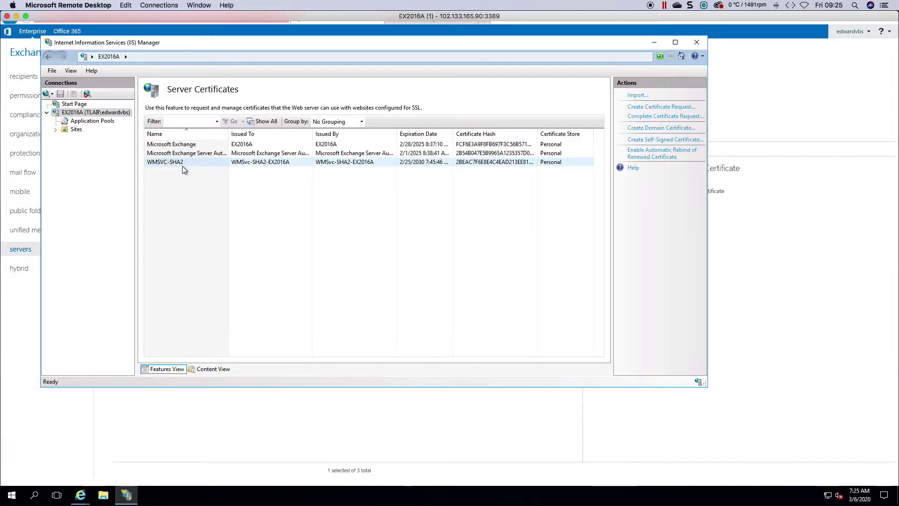
# Confirm Default Web Site's https 443 binding uses the Microsoft Exchange certificate
pyautogui.click(55, 130)
pyautogui.click(99, 138)
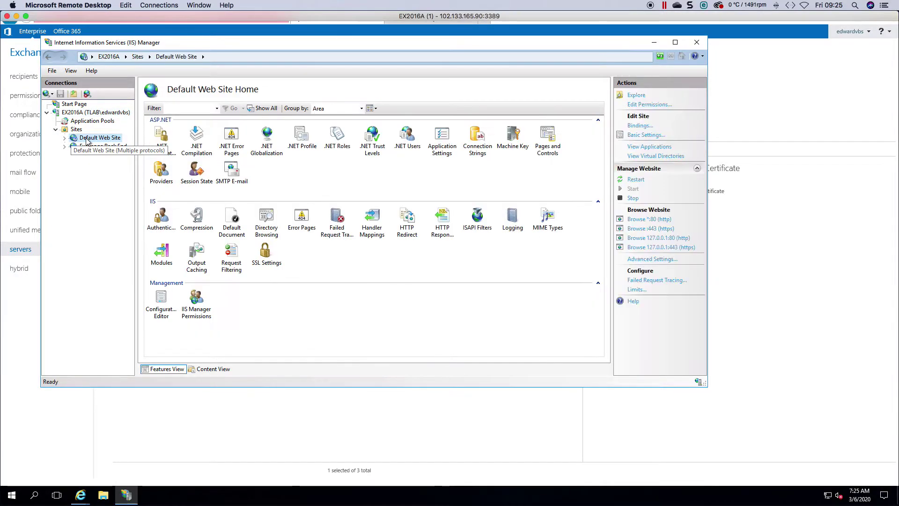
pyautogui.click(640, 125)
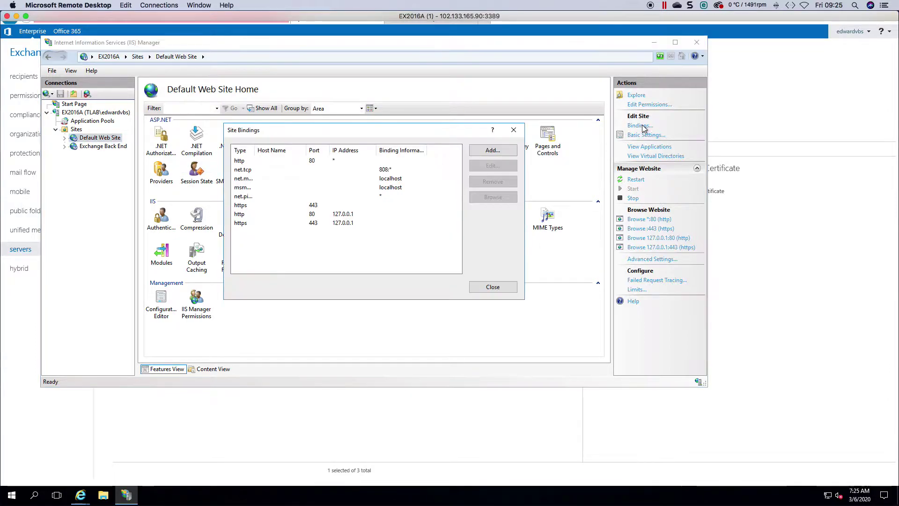
pyautogui.click(248, 206)
pyautogui.doubleClick(245, 207)
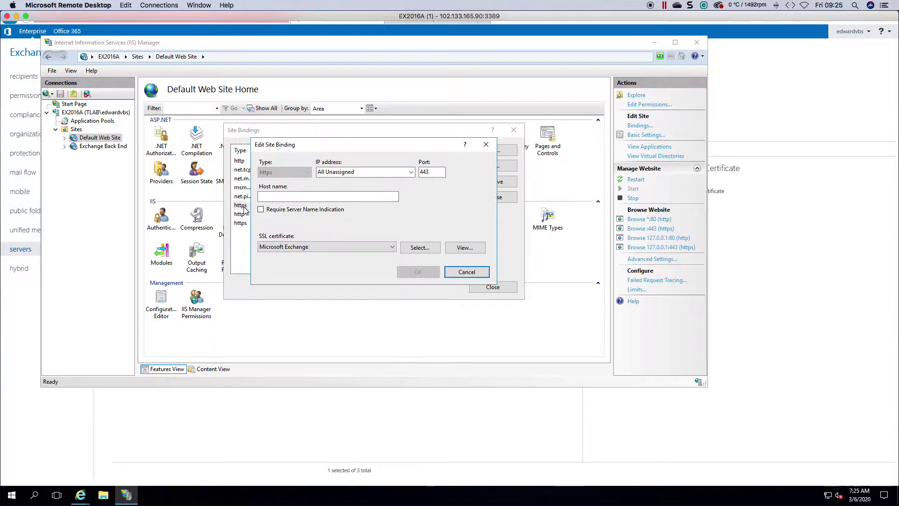
pyautogui.click(332, 243)
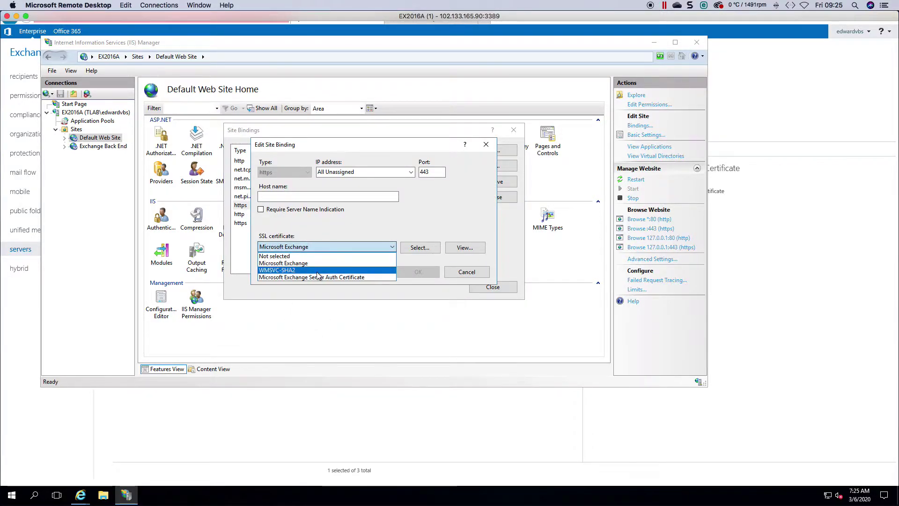
pyautogui.click(438, 220)
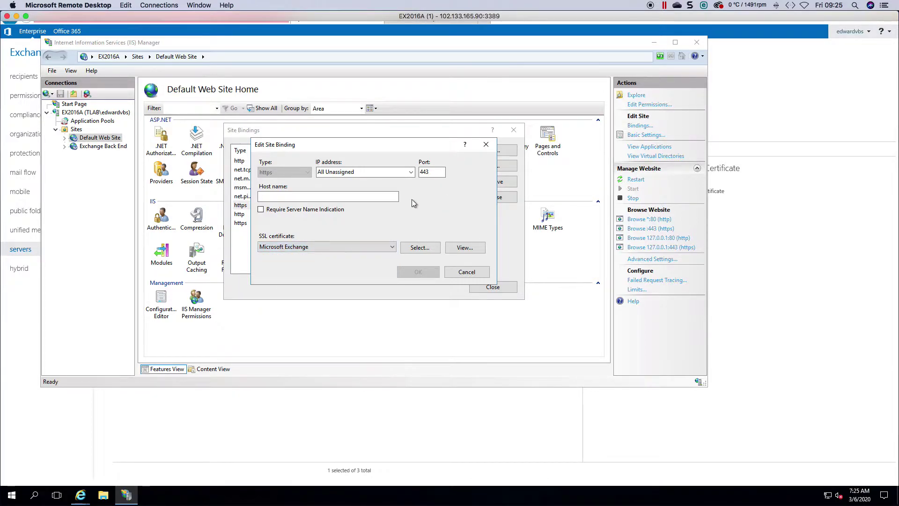
pyautogui.click(466, 272)
pyautogui.click(492, 287)
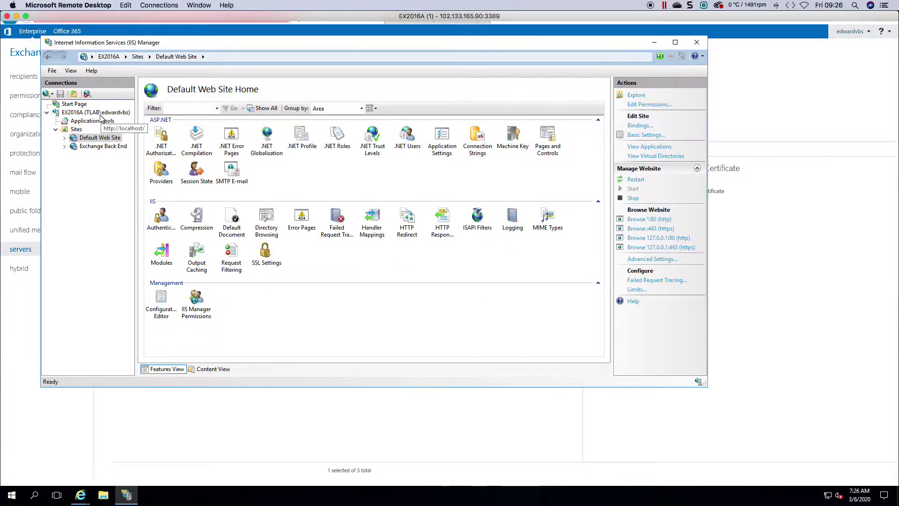
# Confirm Exchange Back End's https 444 binding also uses the Microsoft Exchange certificate
pyautogui.click(103, 146)
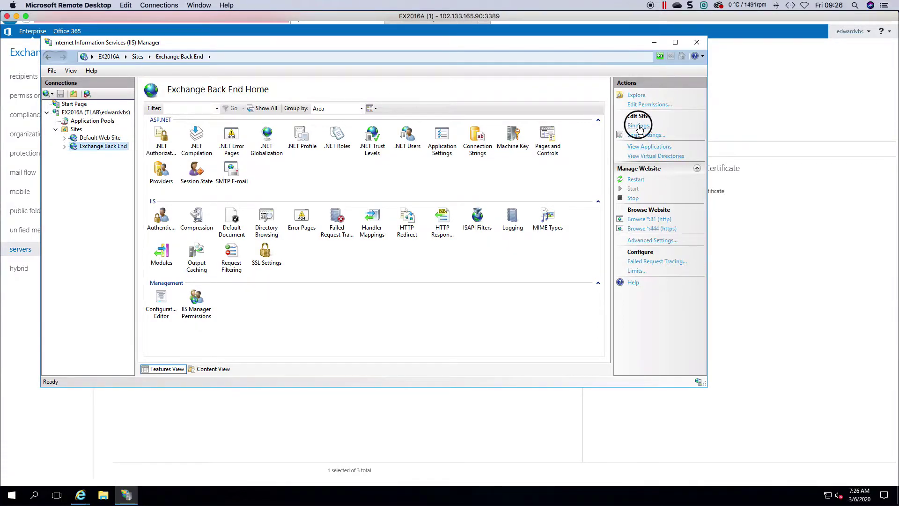
pyautogui.click(640, 127)
pyautogui.doubleClick(298, 172)
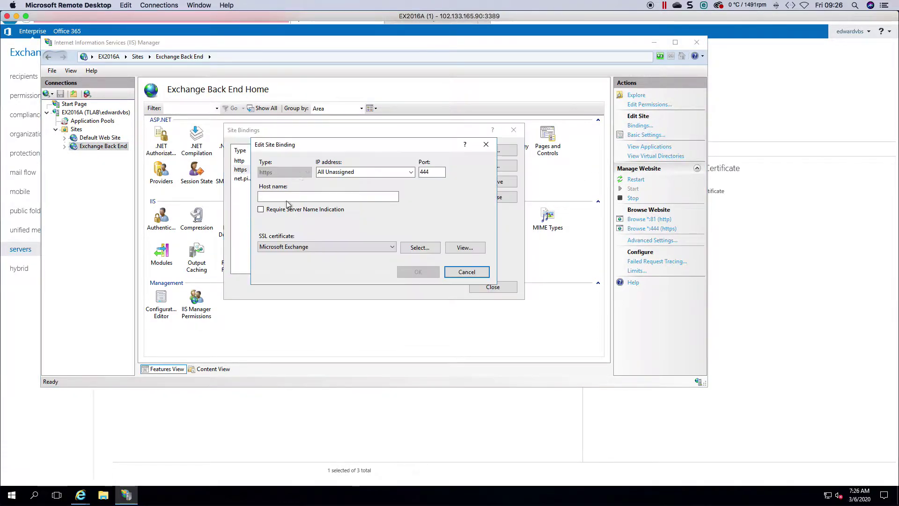
pyautogui.click(312, 248)
pyautogui.click(451, 268)
pyautogui.click(451, 269)
pyautogui.click(493, 287)
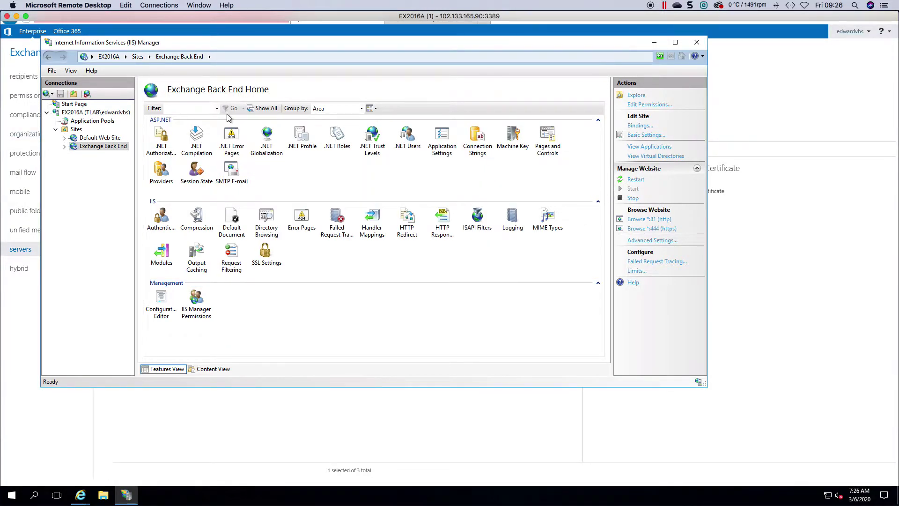
pyautogui.click(697, 44)
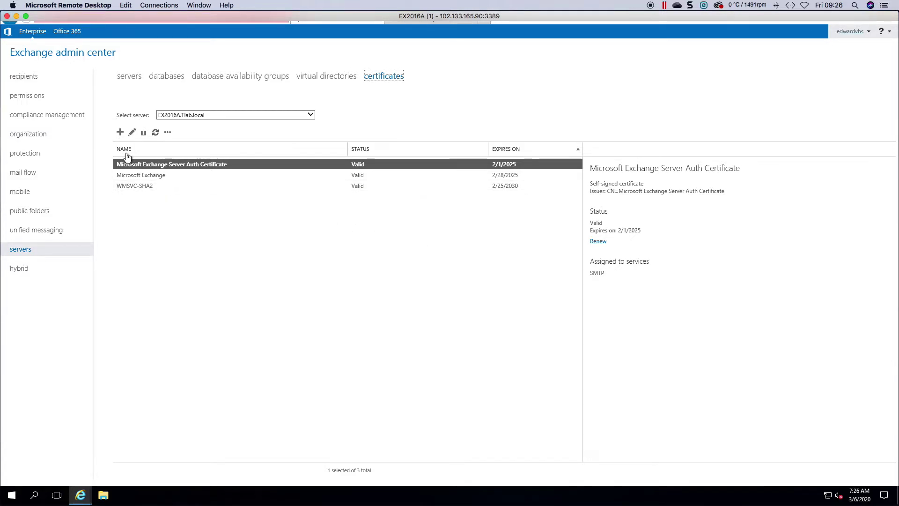
pyautogui.click(168, 132)
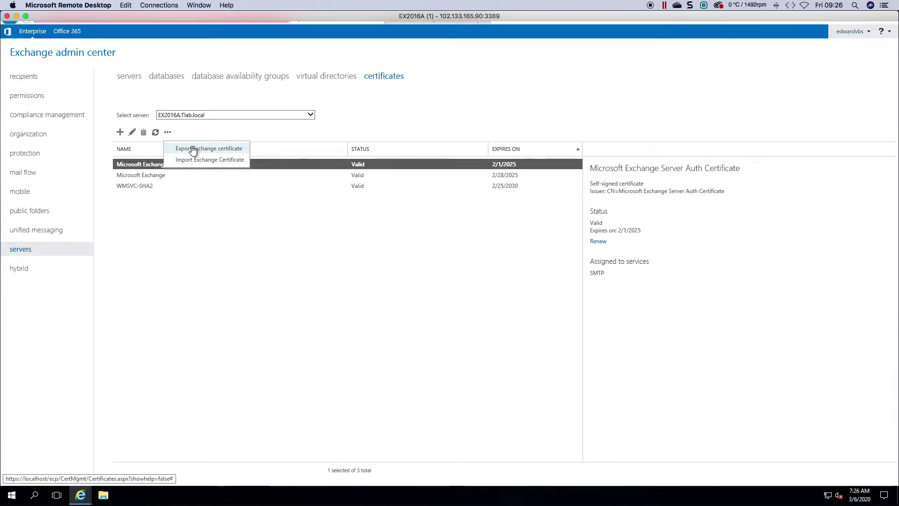
pyautogui.click(269, 198)
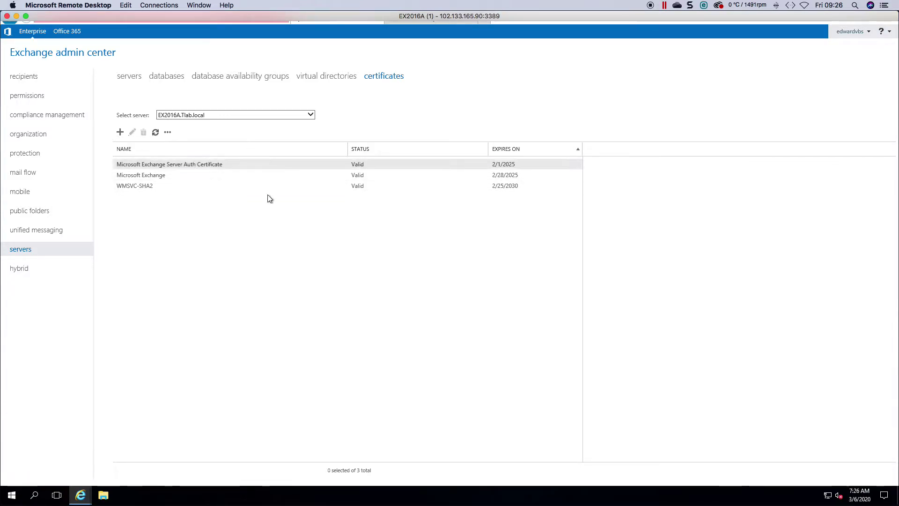
pyautogui.click(269, 185)
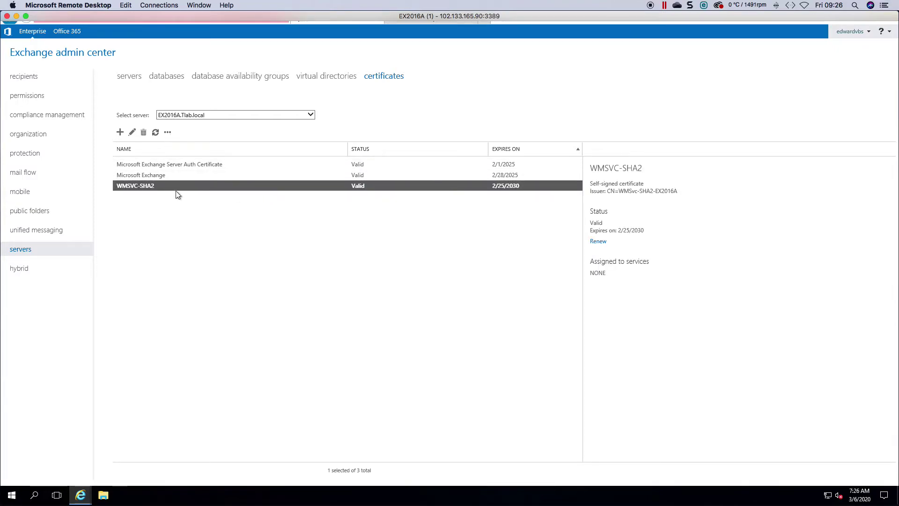
pyautogui.click(168, 132)
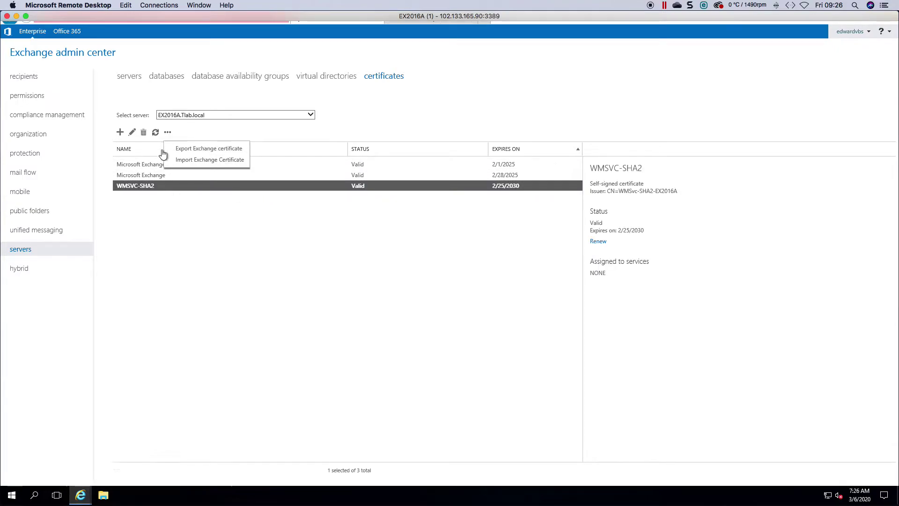
pyautogui.click(196, 160)
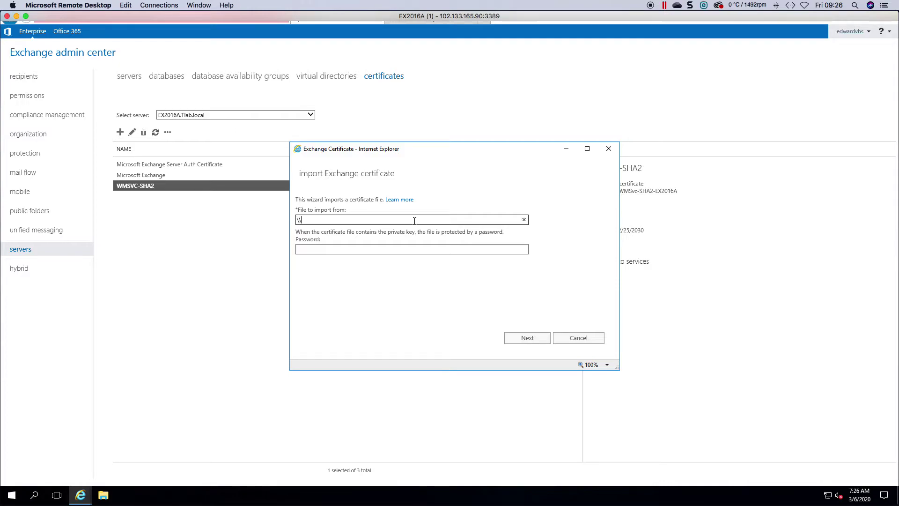
pyautogui.write('\\localhost\\c$\\')
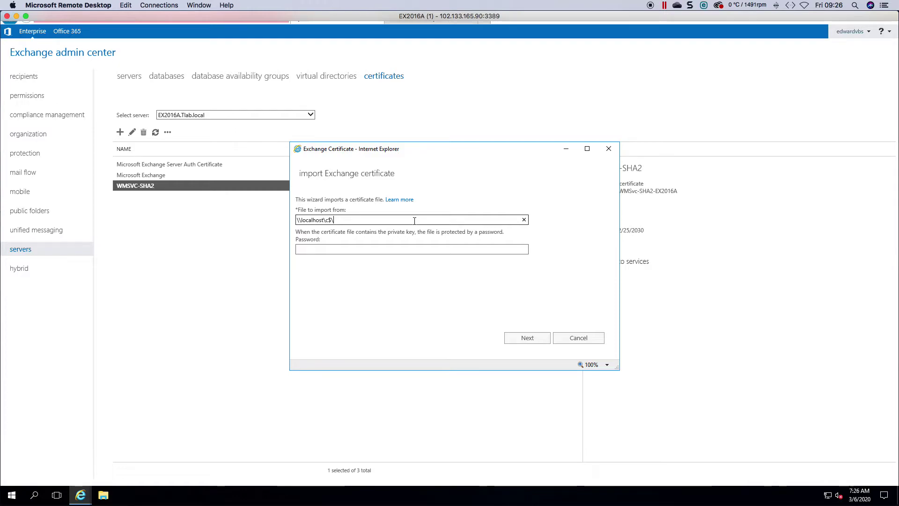
pyautogui.write('folder1\\cert.pfx')
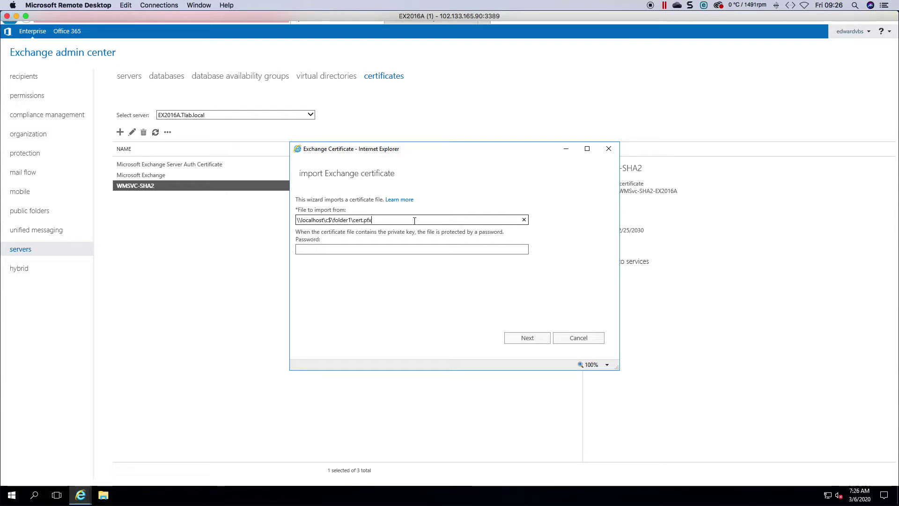
pyautogui.click(355, 248)
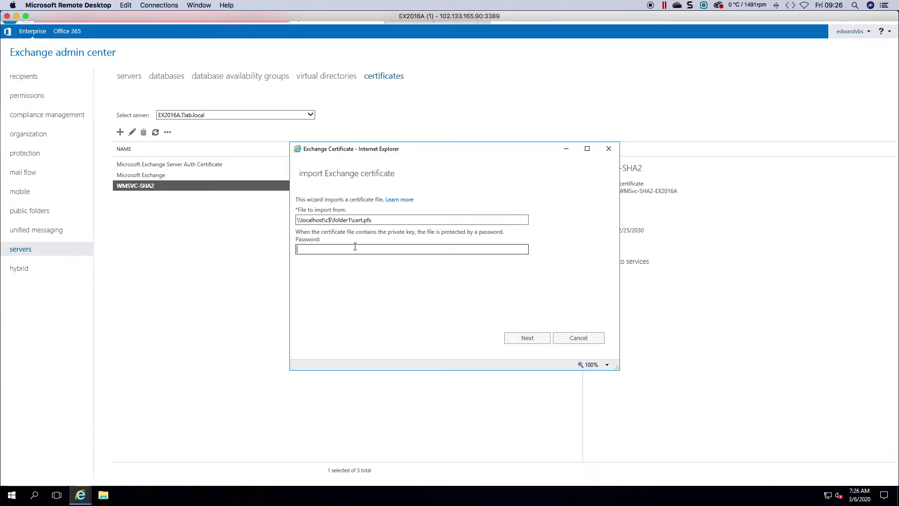
pyautogui.write('Pas')
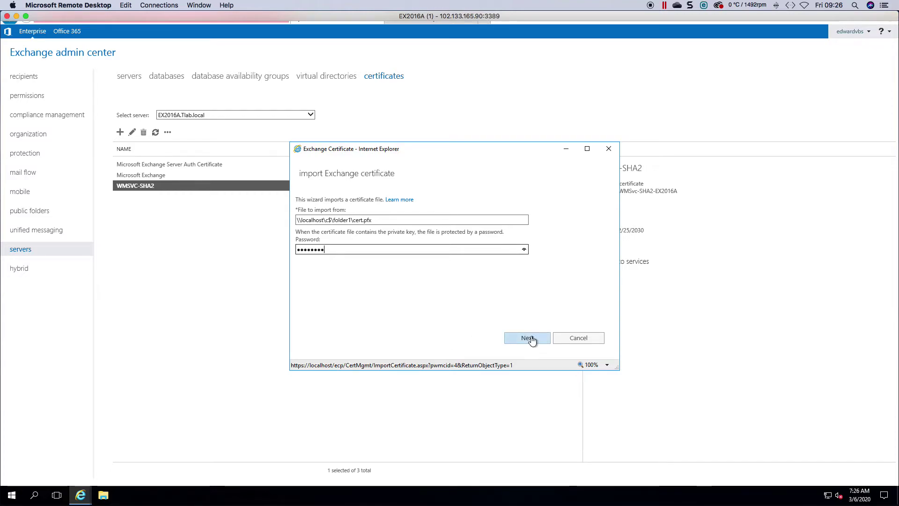
pyautogui.click(589, 338)
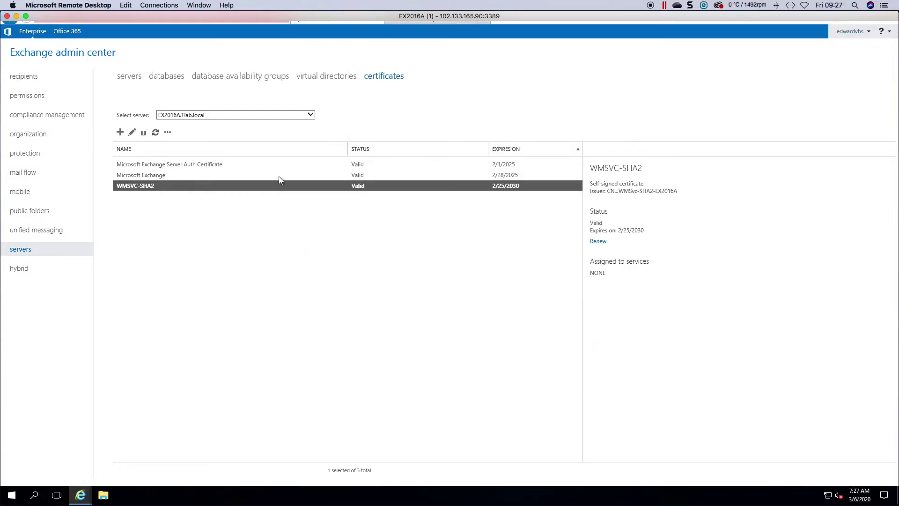
# Check the Microsoft Exchange certificate's services page shows IMAP, POP, IIS and SMTP assigned
pyautogui.click(160, 175)
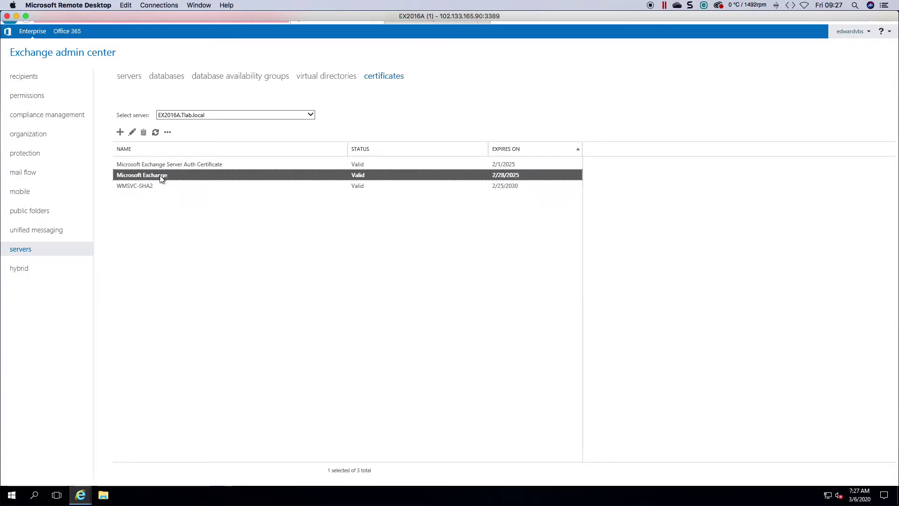
pyautogui.click(132, 133)
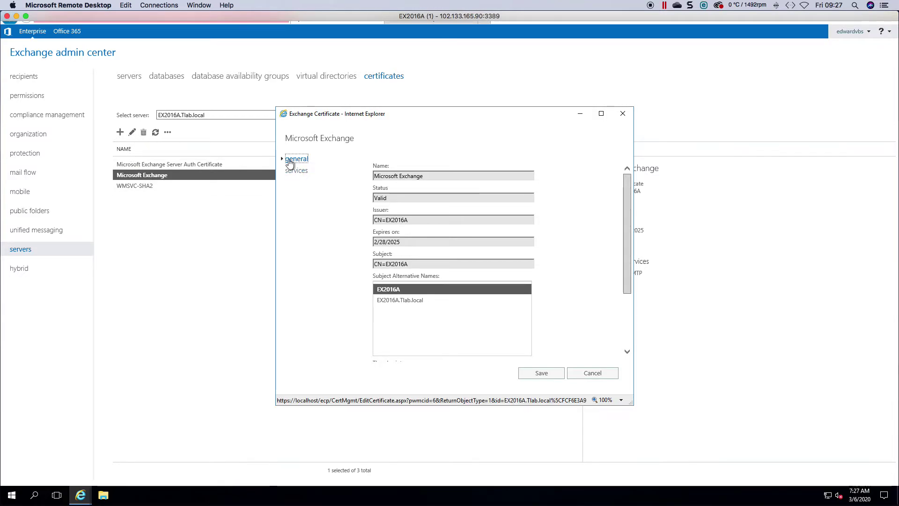
pyautogui.click(297, 172)
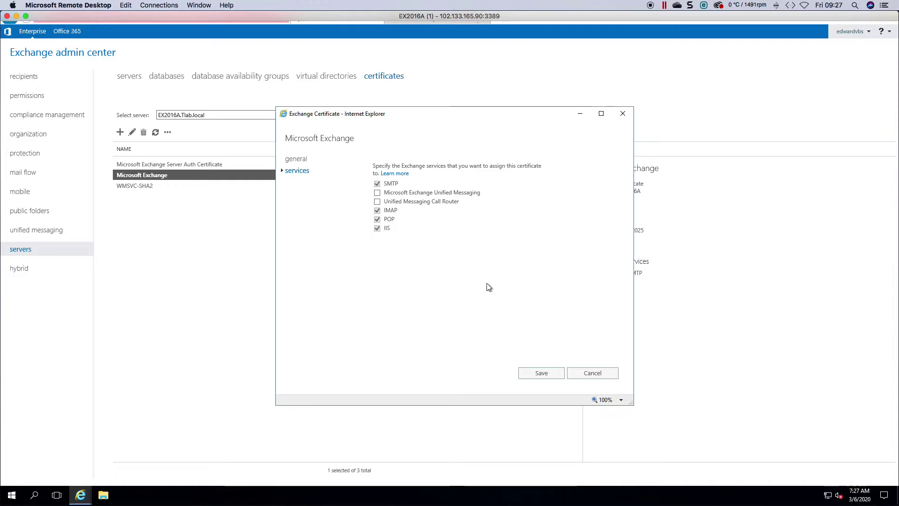
pyautogui.click(592, 377)
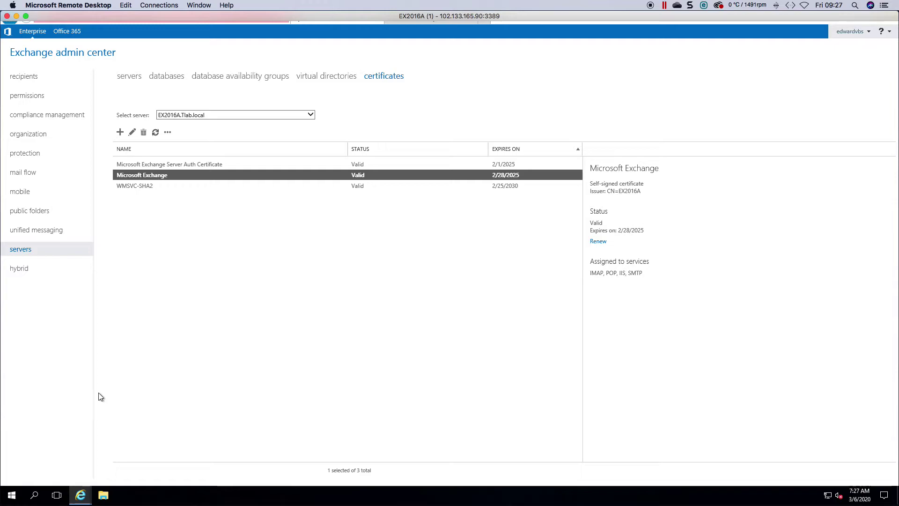
pyautogui.click(11, 494)
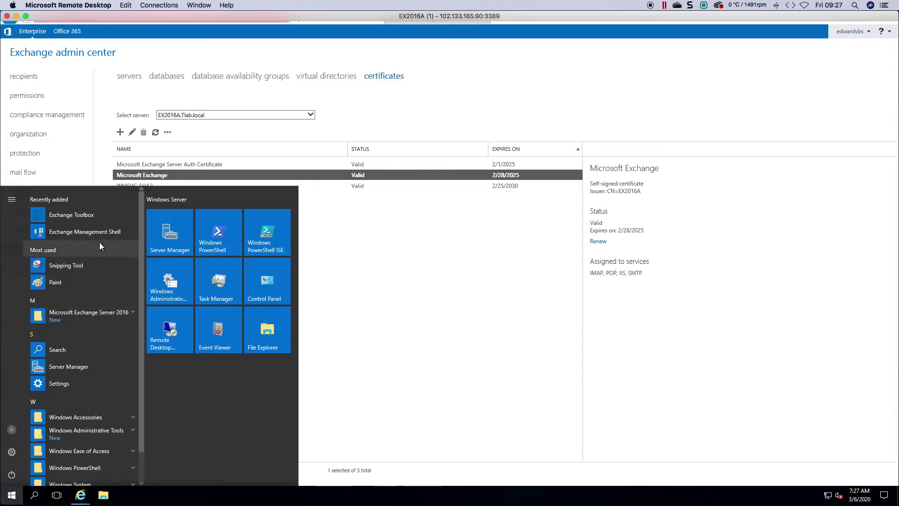
# Run Exchange Management Shell as administrator, connected to EX2016A.Tlab.local, and move its window aside
pyautogui.rightClick(99, 235)
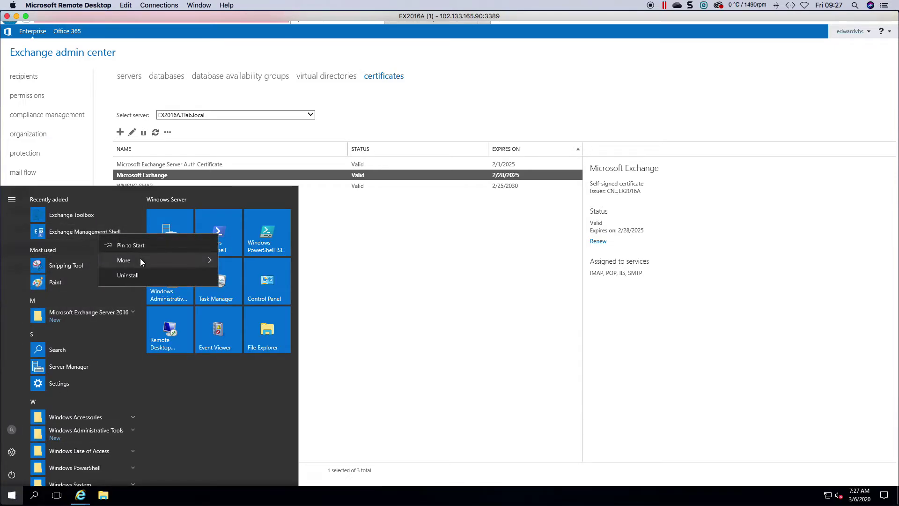
pyautogui.moveTo(140, 257)
pyautogui.click(261, 295)
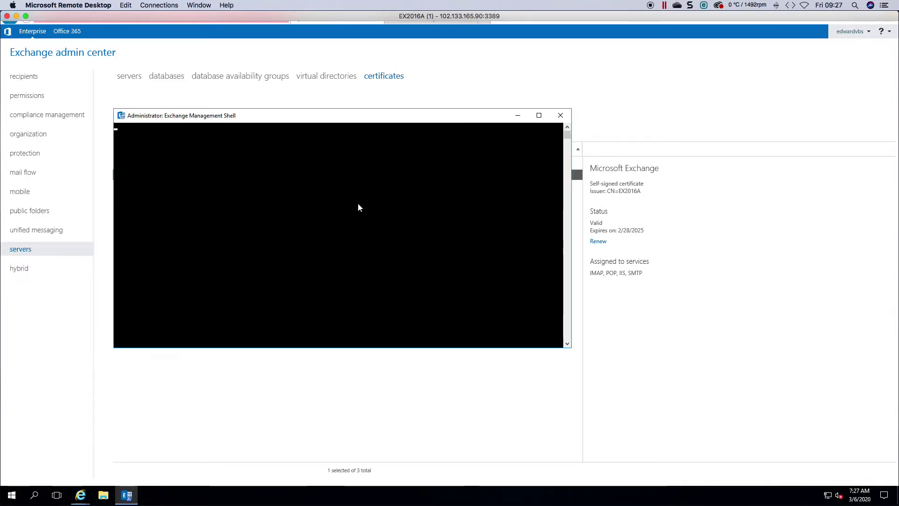
pyautogui.moveTo(365, 120); pyautogui.dragTo(474, 128)
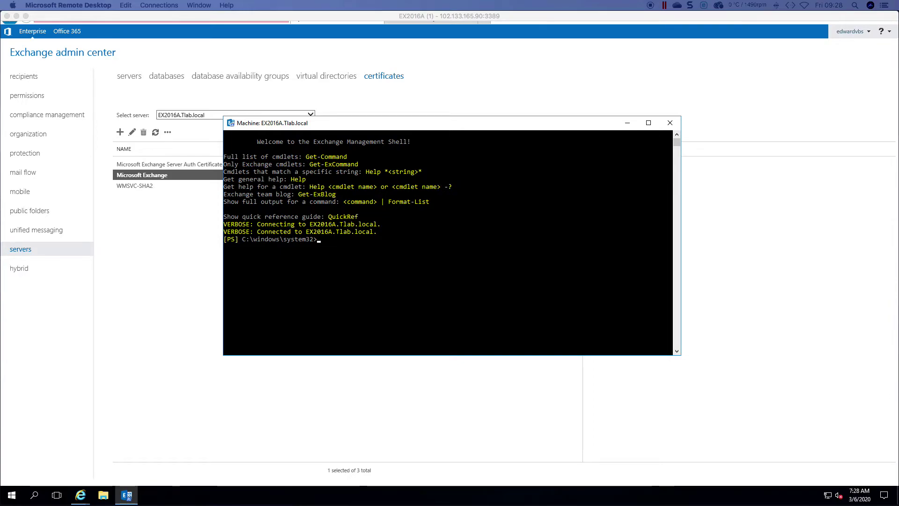
# Run Get-PopSettings -Server ex2016a | fl and verify X509CertificateName is EX2016A
pyautogui.click(364, 240)
pyautogui.write('get-p')
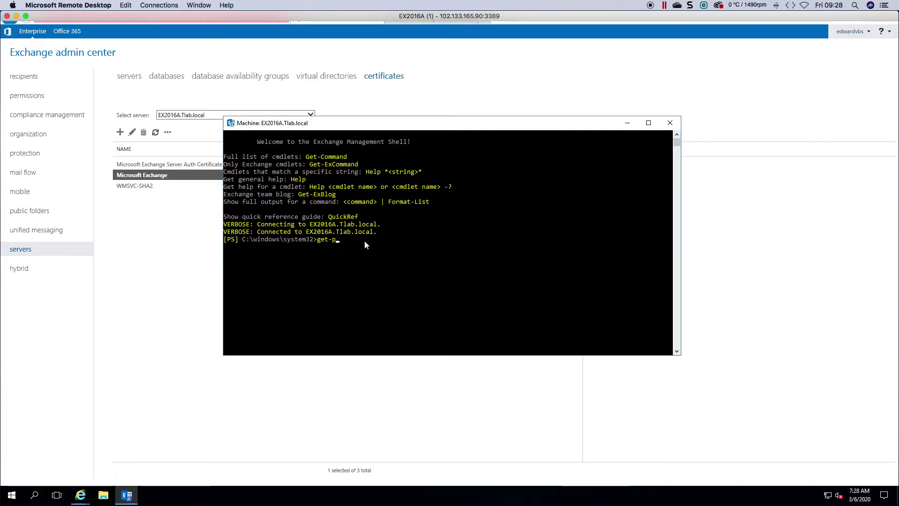
pyautogui.write('ops')
pyautogui.press('Tab')
pyautogui.write('-Server ')
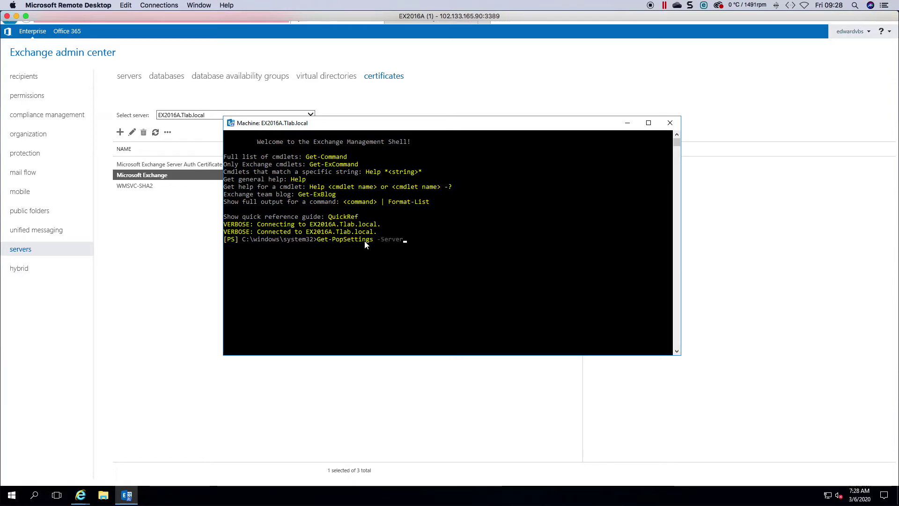
pyautogui.write('ex201')
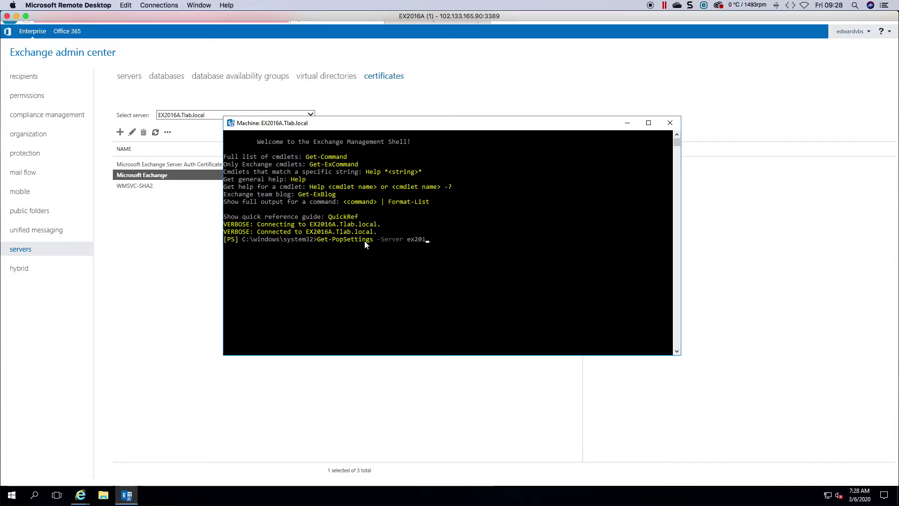
pyautogui.write('6a | fl')
pyautogui.press('Return')
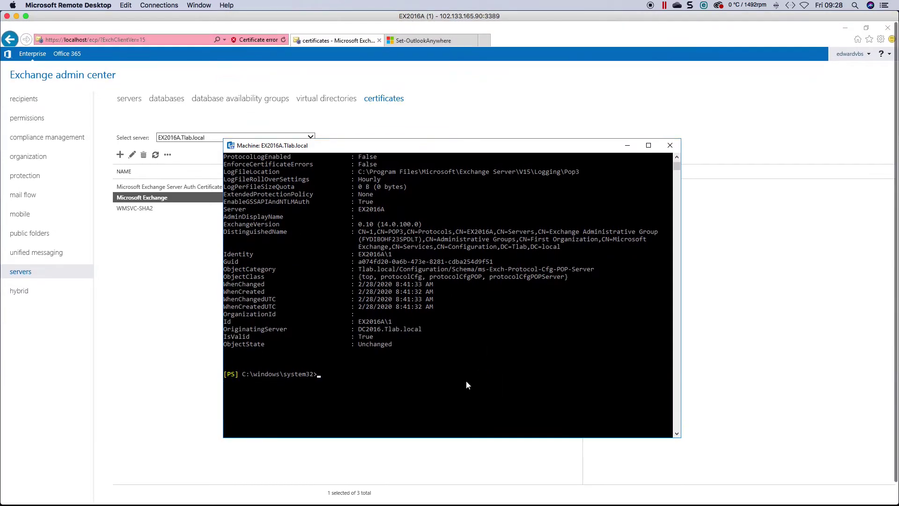
pyautogui.scroll(3, 465, 380)
pyautogui.moveTo(677, 169); pyautogui.dragTo(677, 166)
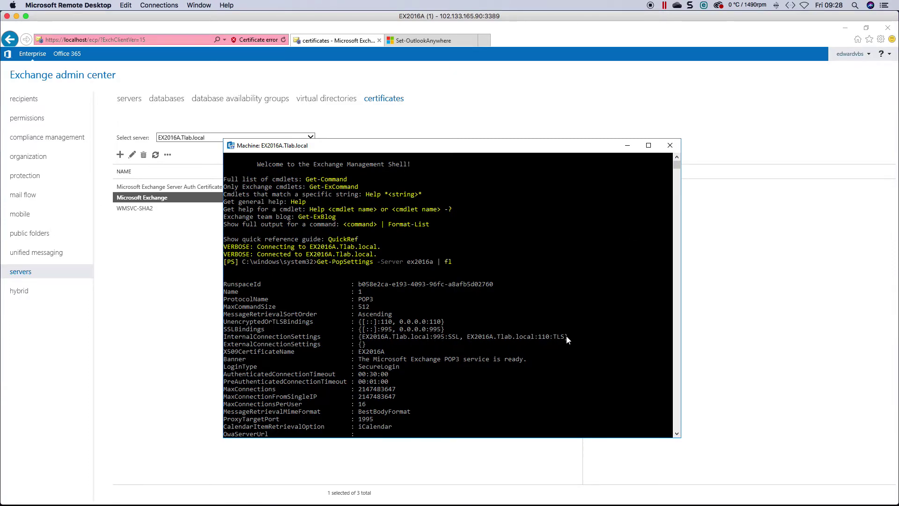
pyautogui.moveTo(567, 339); pyautogui.dragTo(287, 337)
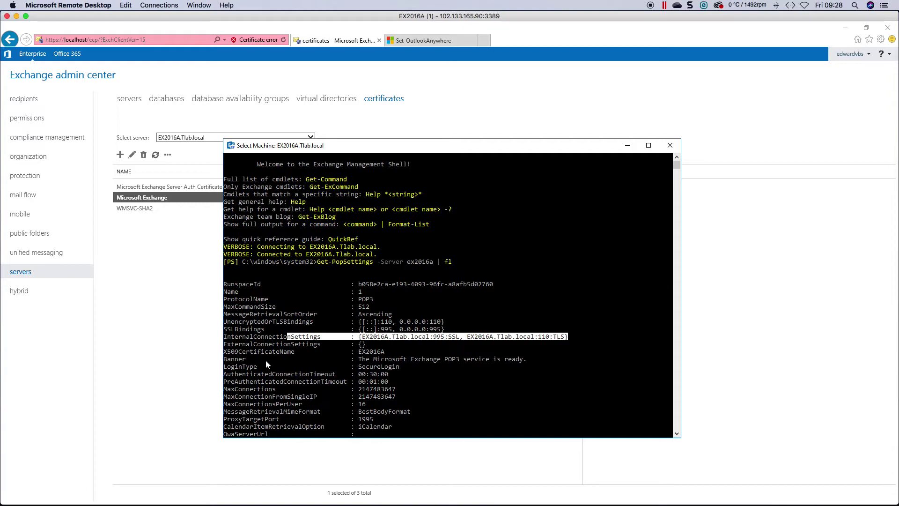
pyautogui.moveTo(228, 353); pyautogui.dragTo(289, 354)
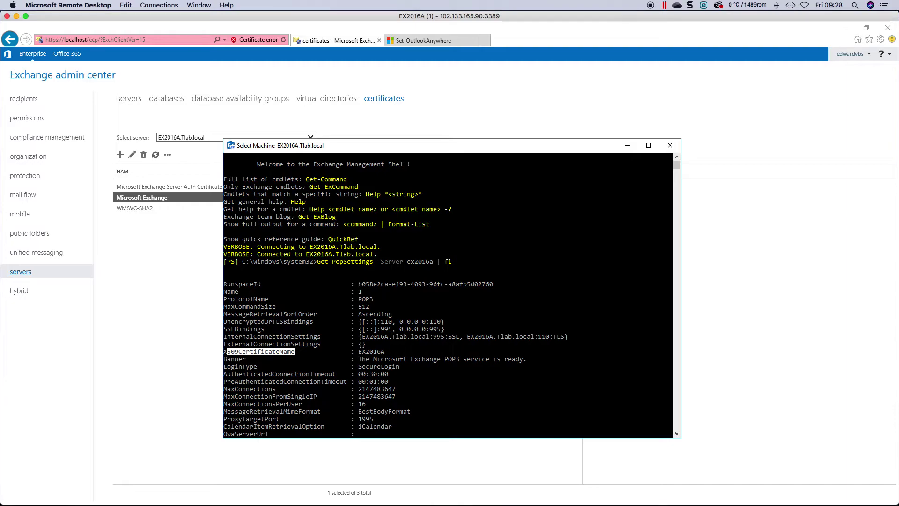
pyautogui.click(349, 271)
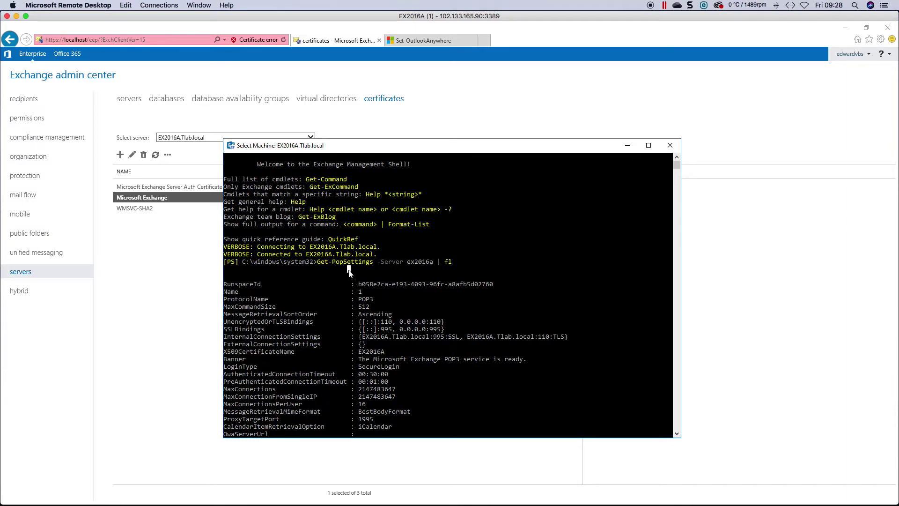
# Clear the console and enter Set-PopSettings -Server ex2016a -X509CertificateName pop.domain.com
pyautogui.write('cls')
pyautogui.press('Return')
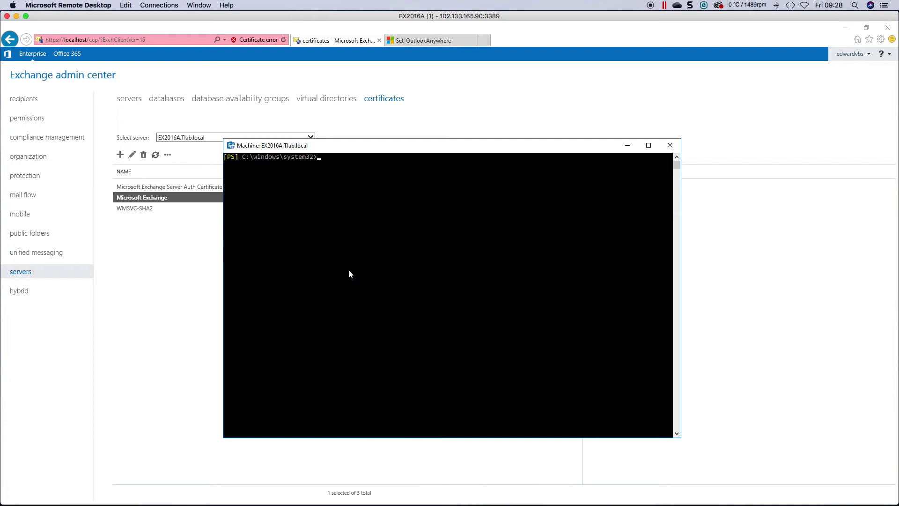
pyautogui.write('Set-PopSettings -Server ex')
pyautogui.write('01')
pyautogui.press('BackSpace')
pyautogui.press('BackSpace')
pyautogui.write('2016a')
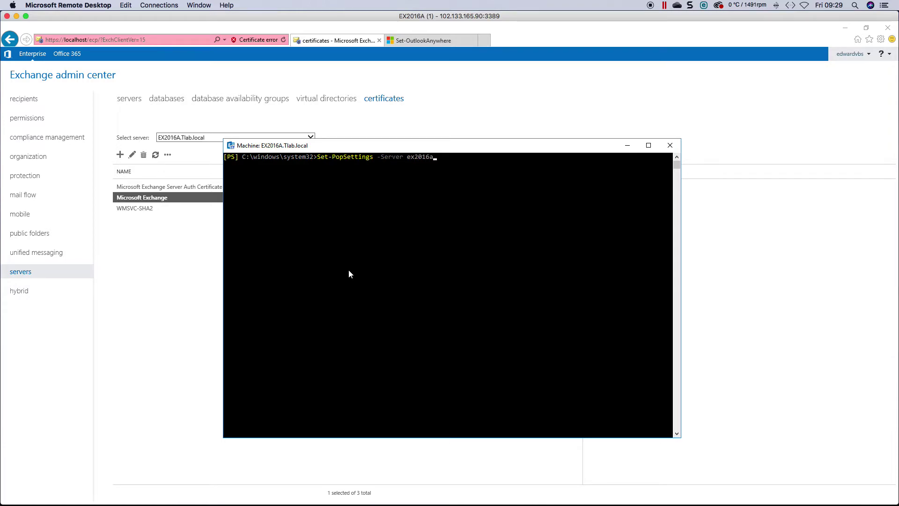
pyautogui.write(' -X')
pyautogui.press('Tab')
pyautogui.write('pop.domain.com')
pyautogui.click(703, 200)
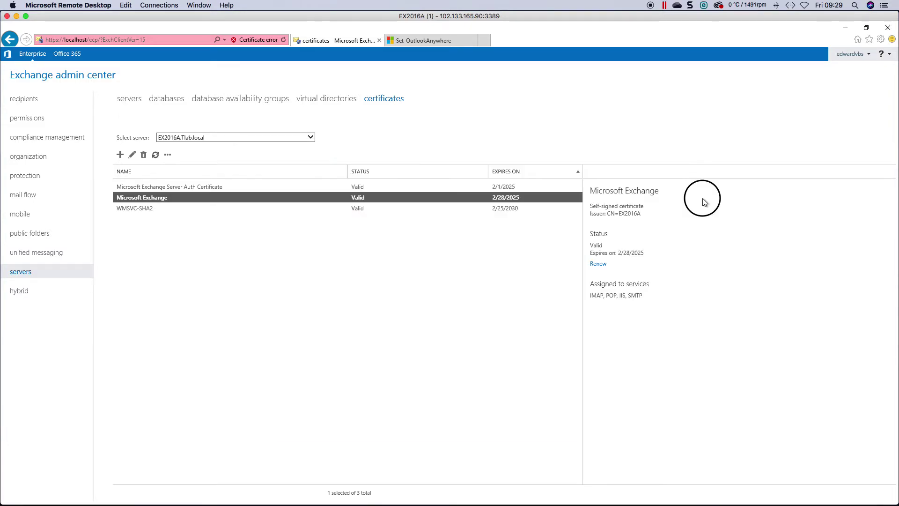
# Review the Microsoft Exchange certificate's assigned services, then open the Windows Administrative Tools folder
pyautogui.doubleClick(166, 198)
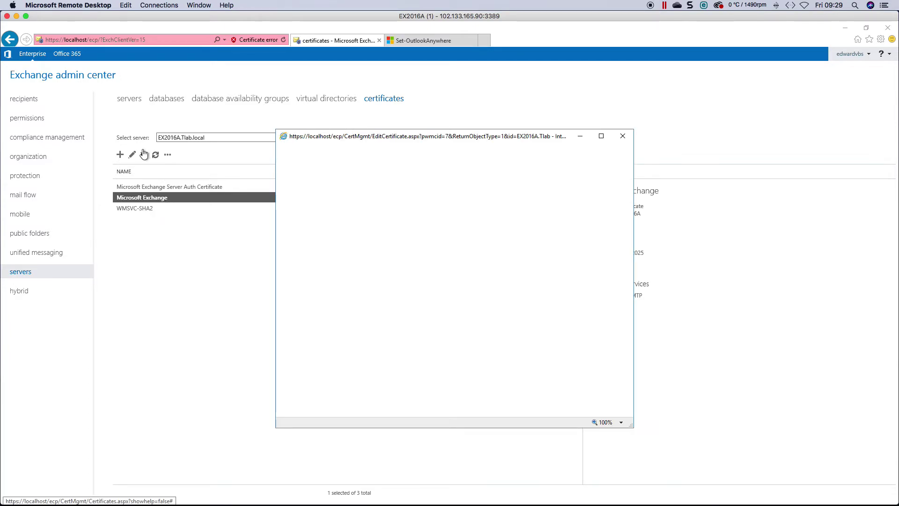
pyautogui.click(296, 193)
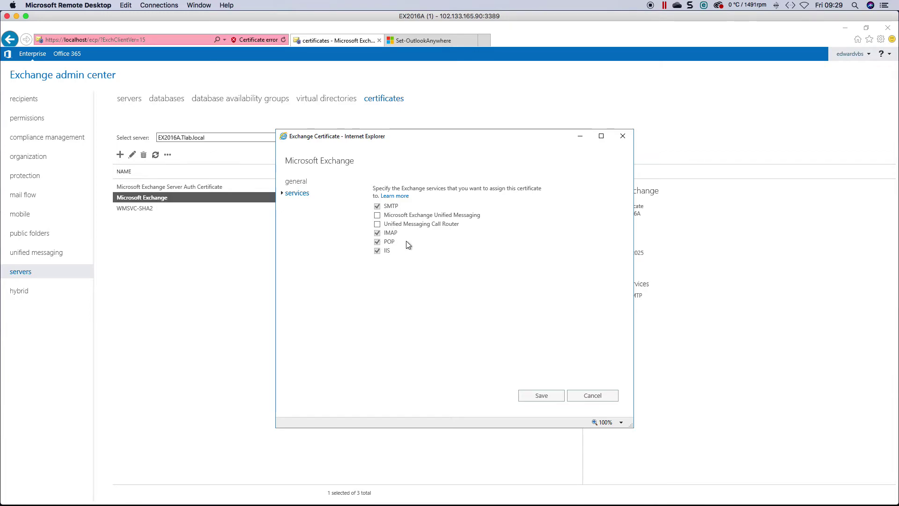
pyautogui.click(592, 398)
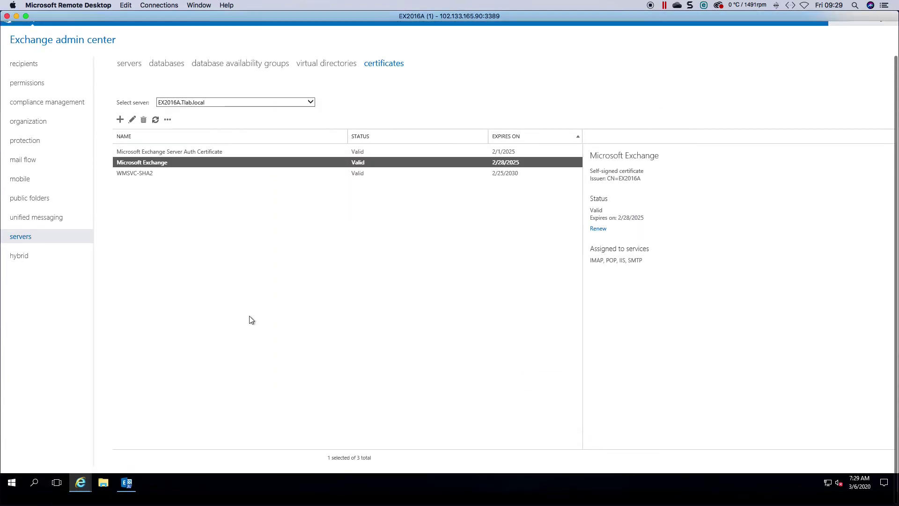
pyautogui.click(13, 494)
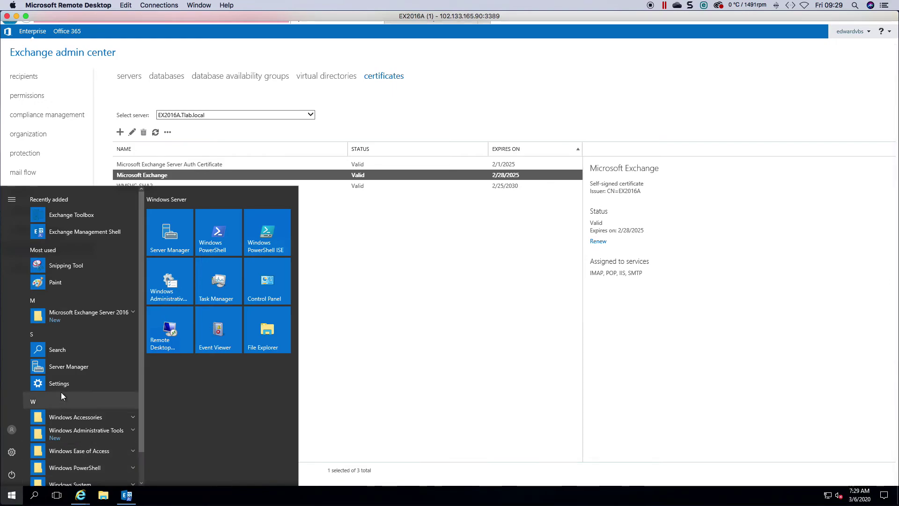
pyautogui.click(170, 287)
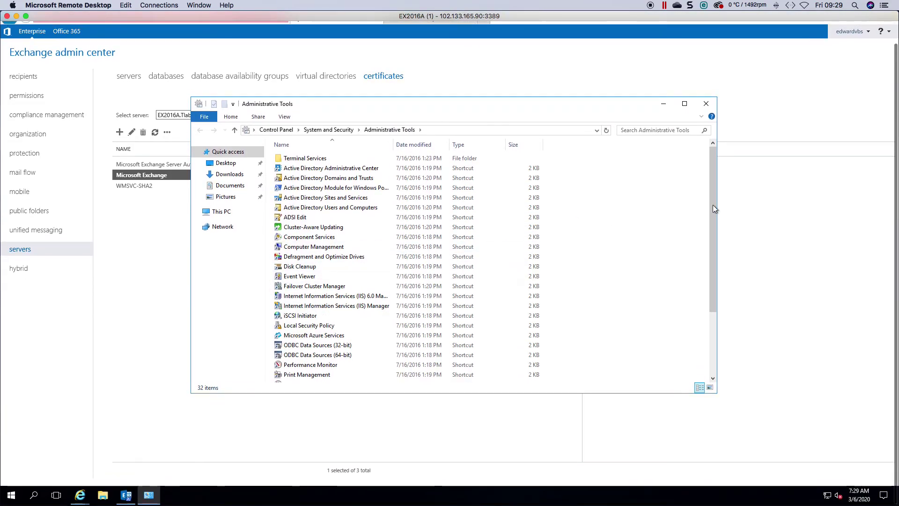
# Launch the Services console, enlarge it, and locate the Microsoft Exchange IMAP4 and POP3 services
pyautogui.moveTo(714, 209); pyautogui.dragTo(712, 261)
pyautogui.doubleClick(331, 317)
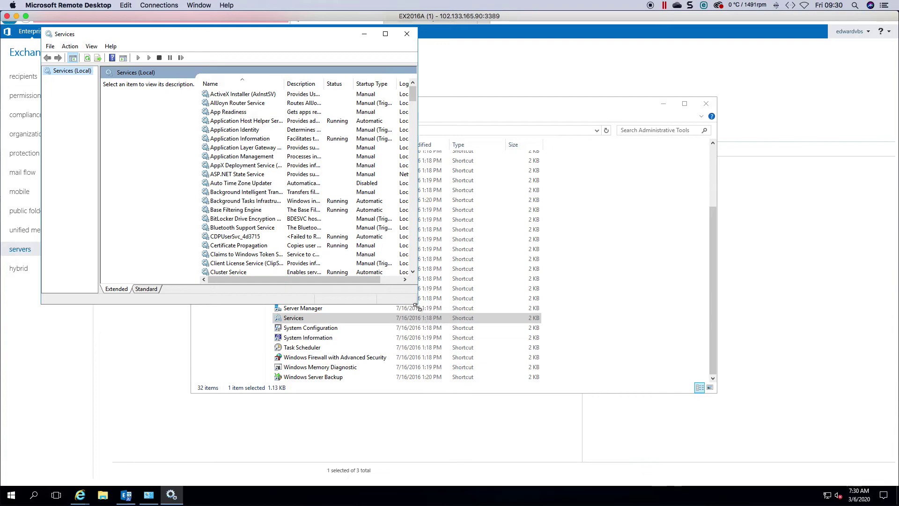
pyautogui.moveTo(417, 306); pyautogui.dragTo(639, 410)
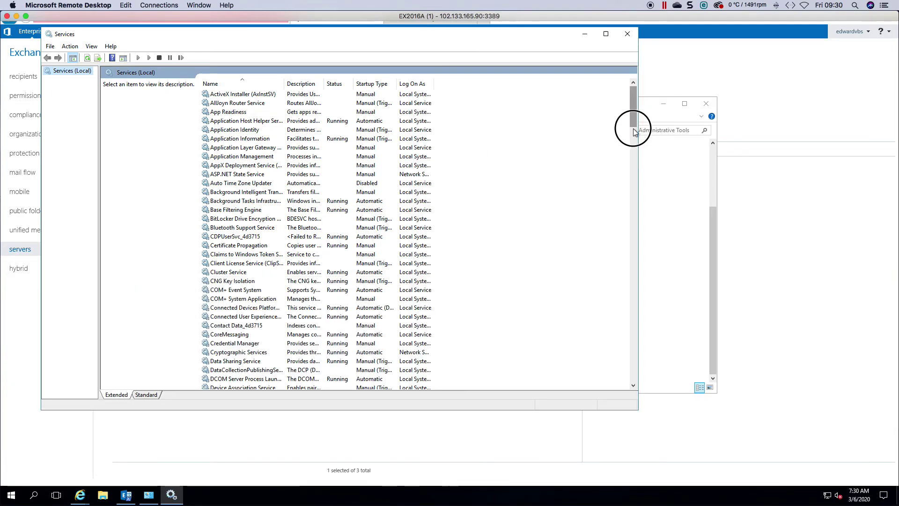
pyautogui.moveTo(634, 131); pyautogui.dragTo(633, 219)
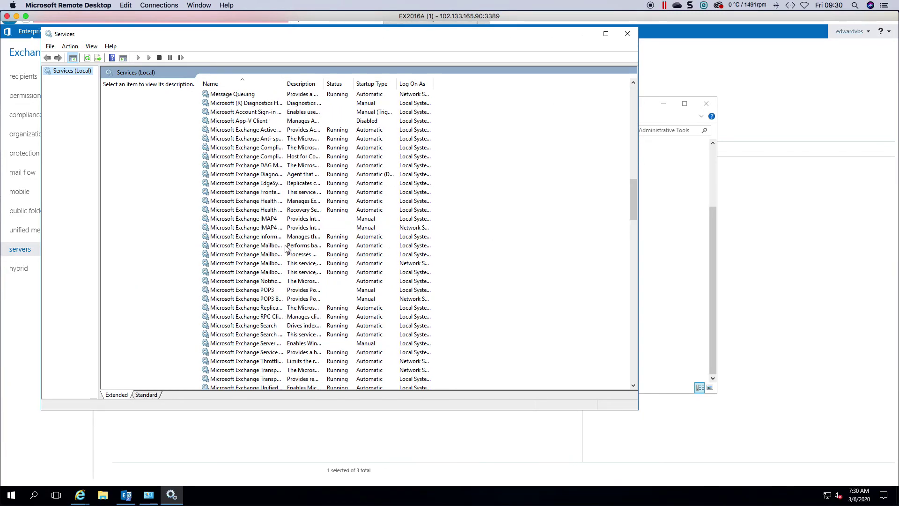
pyautogui.click(277, 228)
pyautogui.click(265, 290)
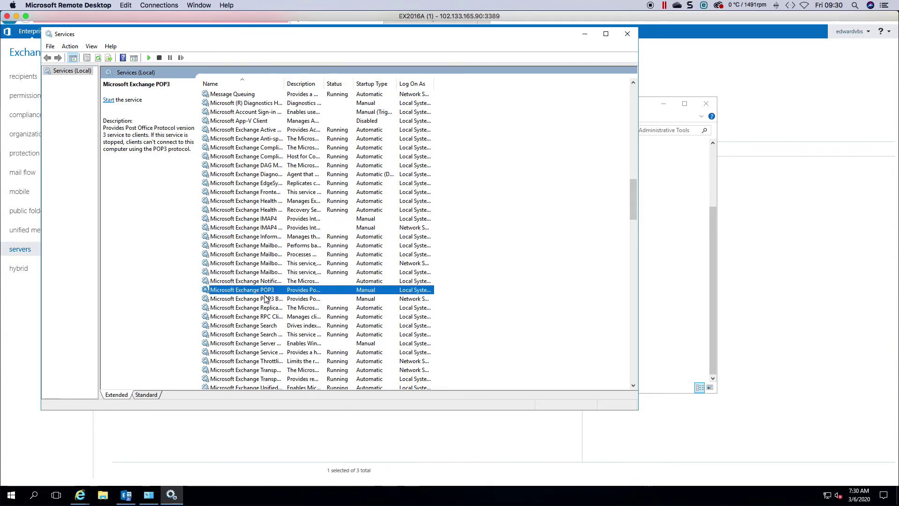
pyautogui.click(265, 299)
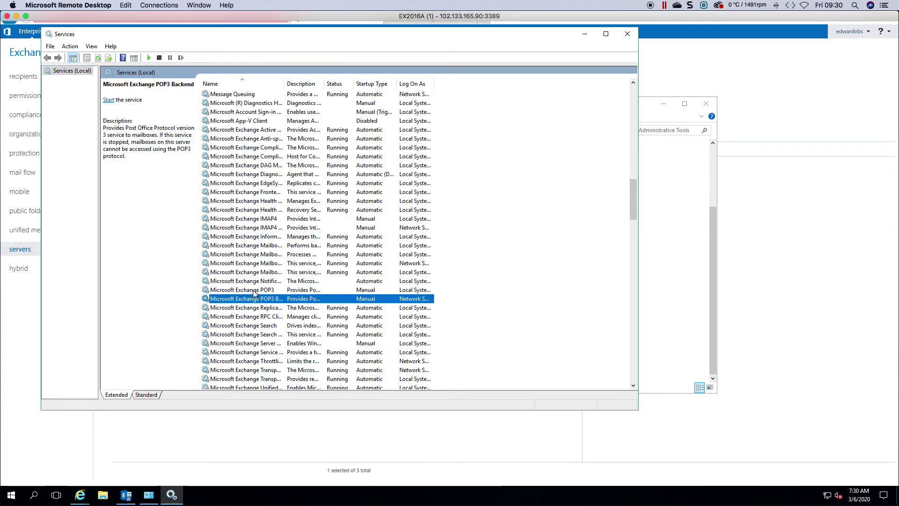
# Set Microsoft Exchange POP3 and POP3 Backend services to Automatic startup
pyautogui.doubleClick(253, 290)
pyautogui.click(314, 214)
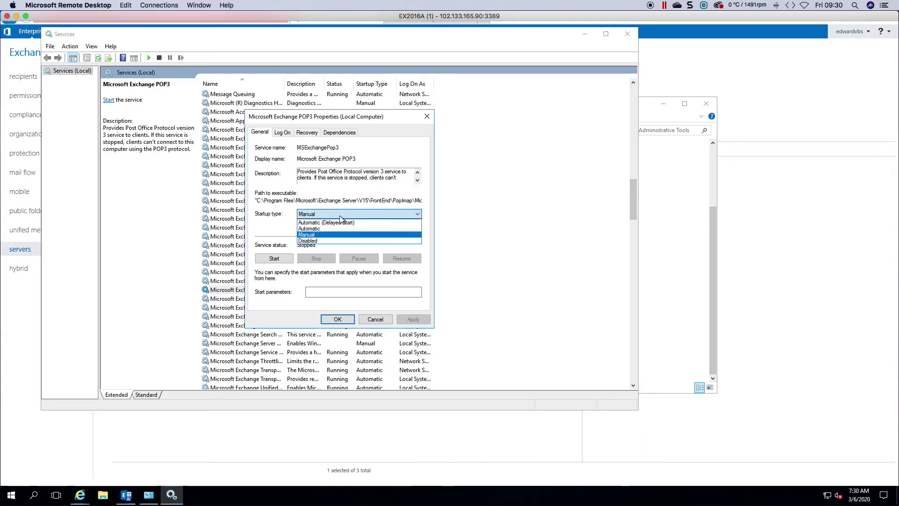
pyautogui.click(313, 229)
pyautogui.click(412, 318)
pyautogui.click(338, 319)
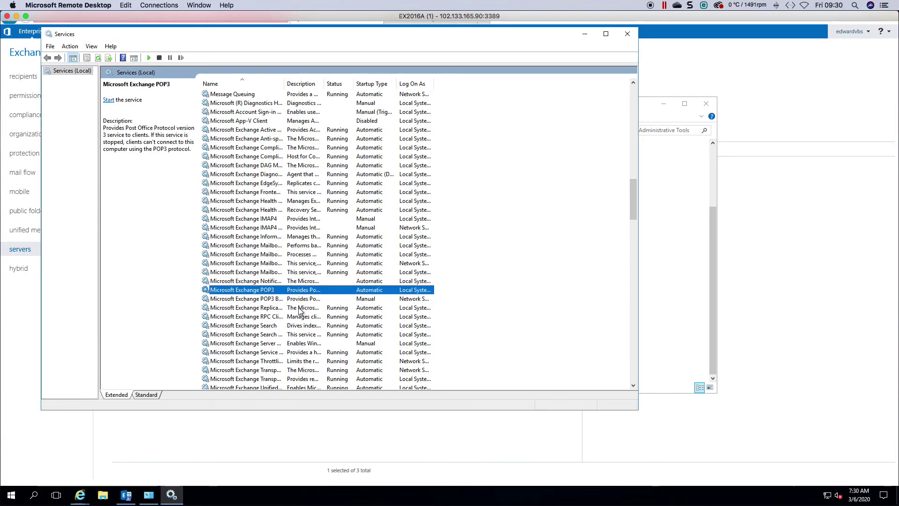
pyautogui.doubleClick(302, 299)
pyautogui.click(320, 214)
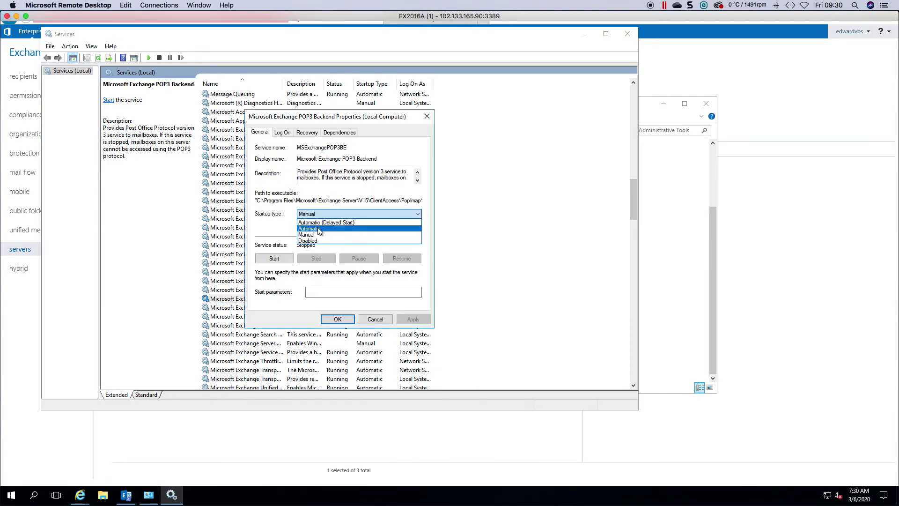
pyautogui.click(318, 229)
pyautogui.click(338, 319)
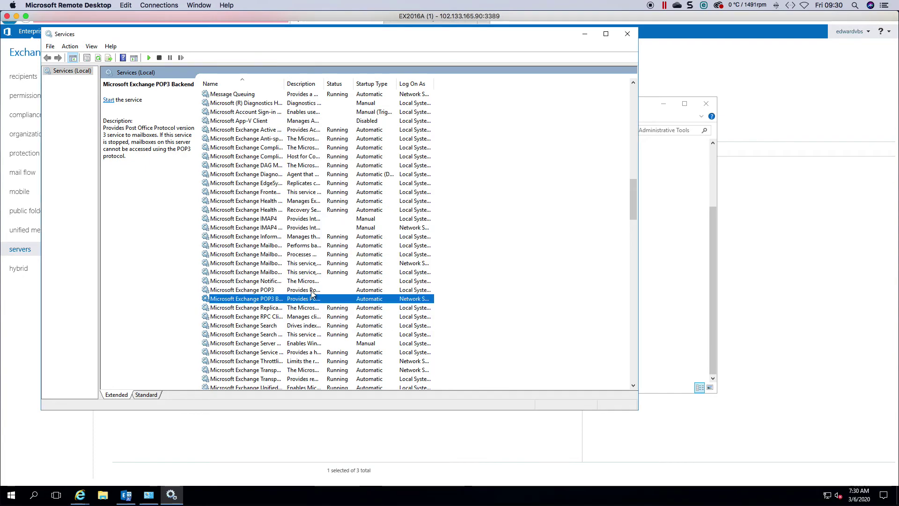
# Set Microsoft Exchange IMAP4 and IMAP4 Backend services to Automatic startup
pyautogui.doubleClick(304, 218)
pyautogui.click(318, 214)
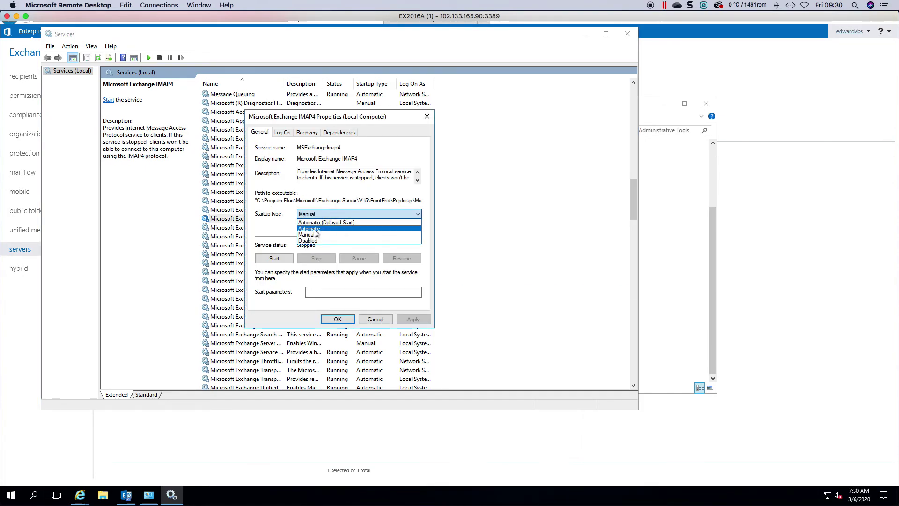
pyautogui.click(313, 229)
pyautogui.click(338, 318)
pyautogui.doubleClick(366, 228)
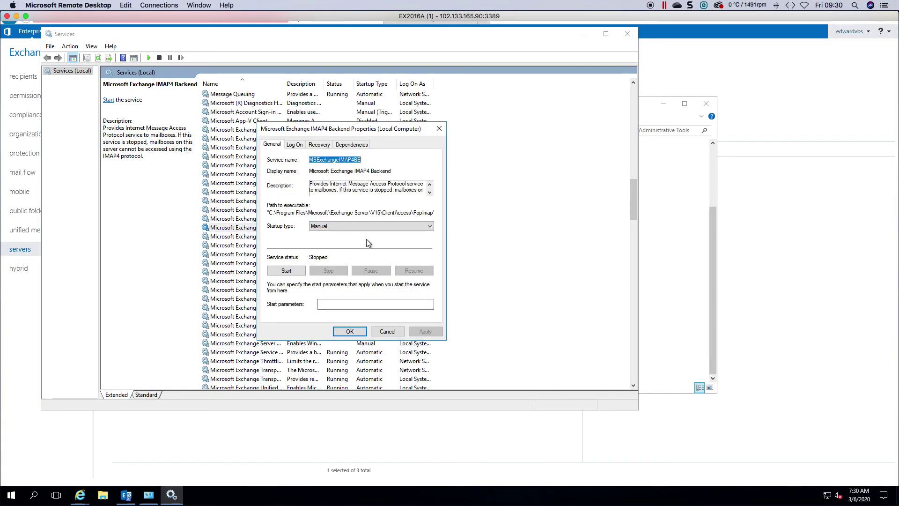
pyautogui.click(337, 226)
pyautogui.click(335, 238)
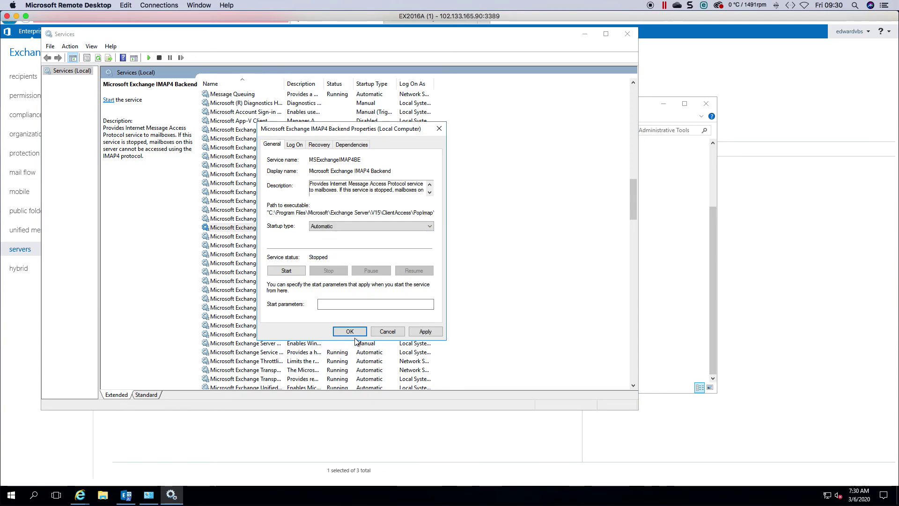
pyautogui.click(351, 331)
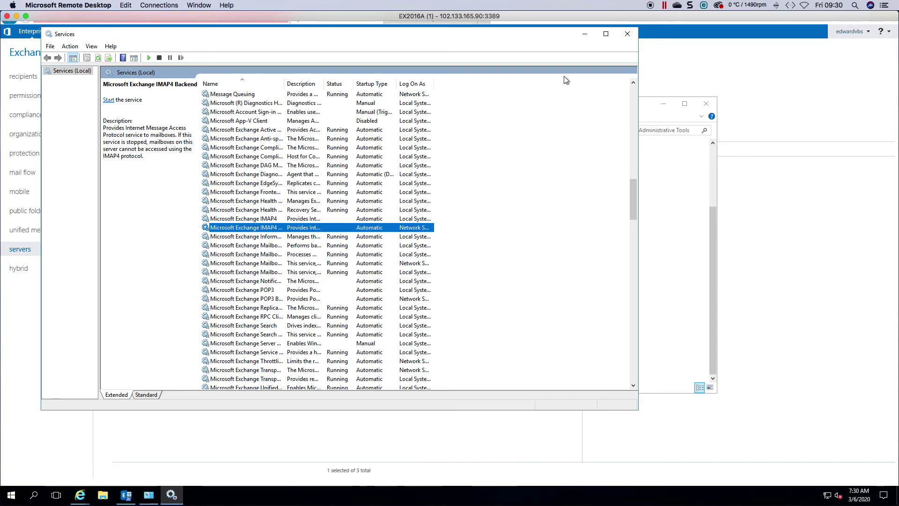
# Close Administrative Tools and check Server Auth (SMTP) and WMSVC-SHA2 (no services) certificate assignments
pyautogui.click(706, 103)
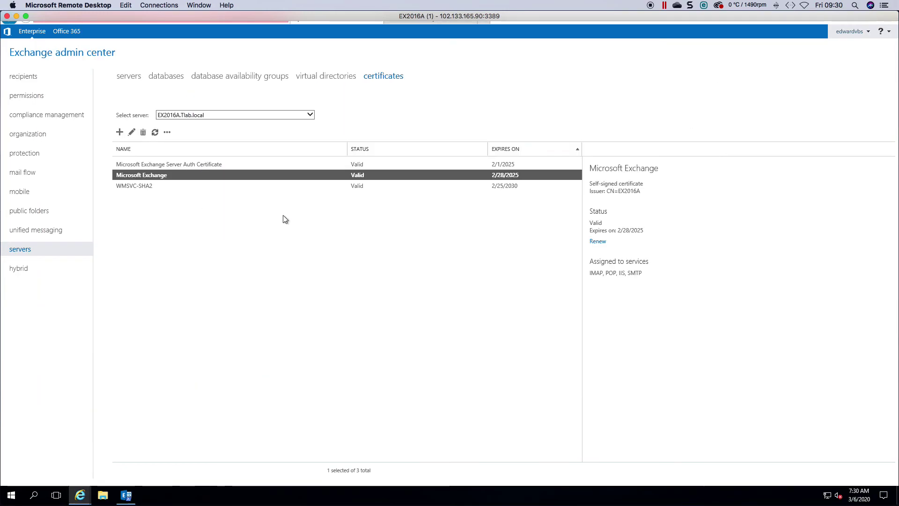
pyautogui.click(357, 163)
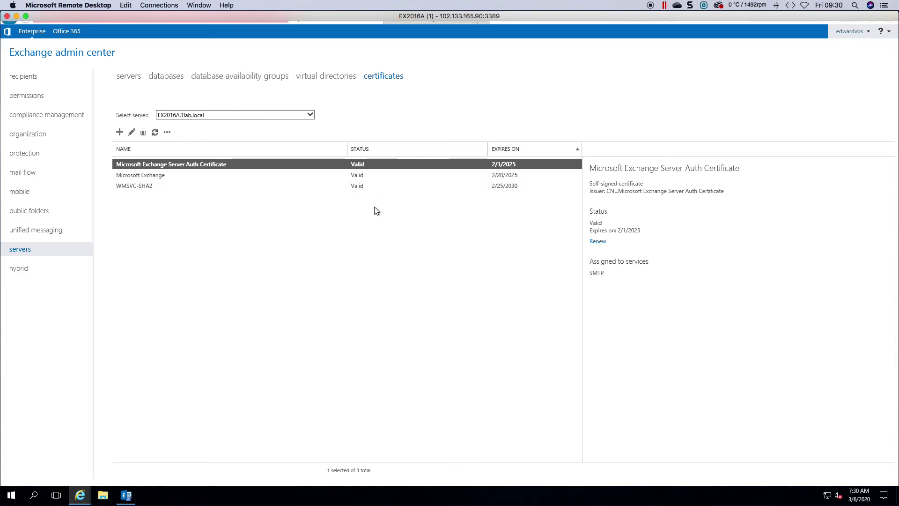
pyautogui.click(361, 187)
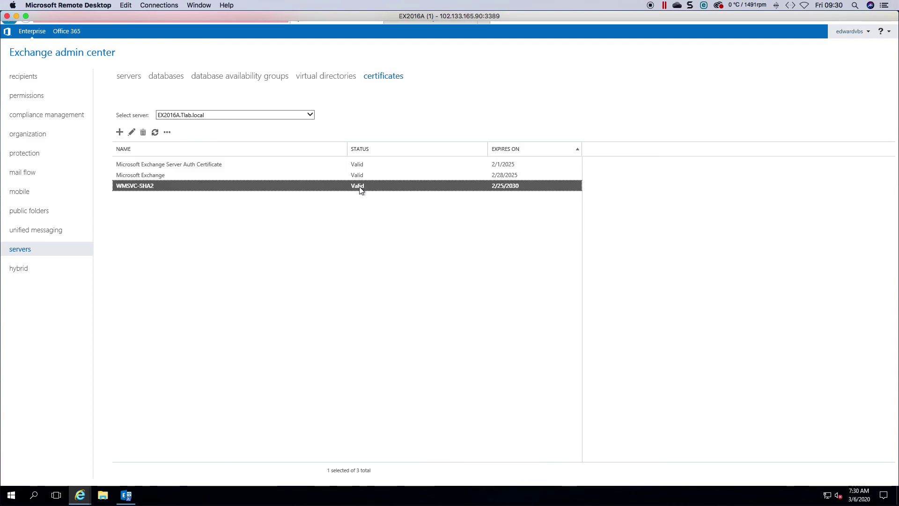